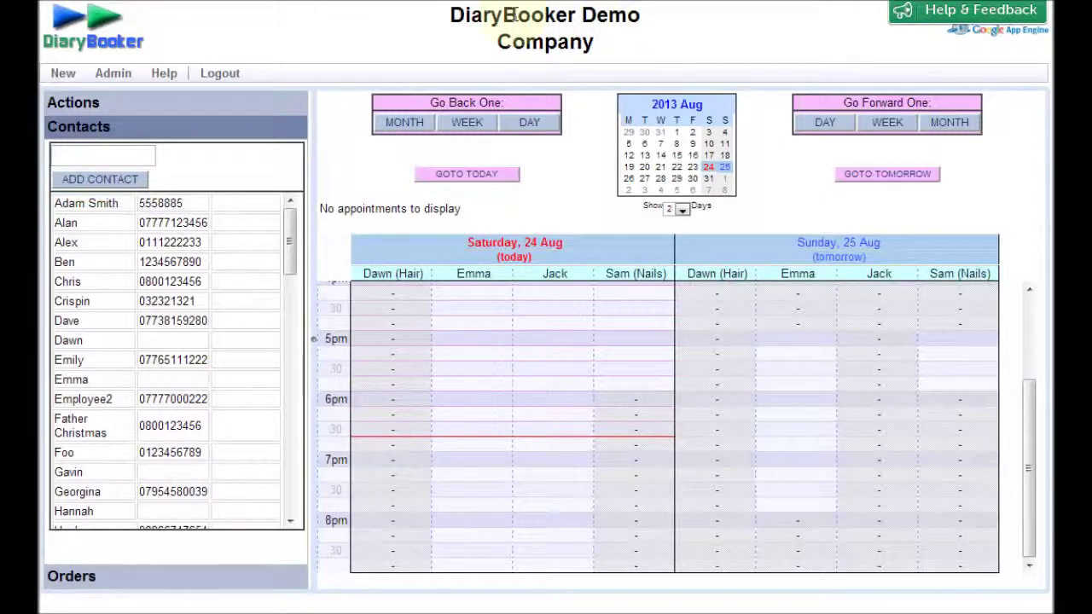
- Turn on employee logins, limit employees to their own customers, and save the company settings
click(519, 15)
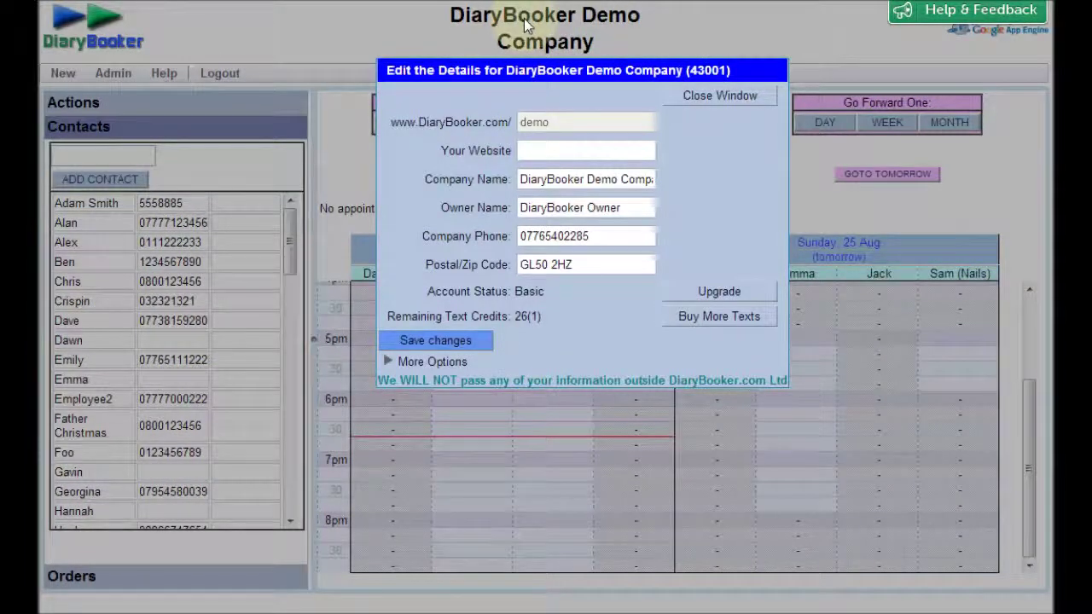
click(389, 363)
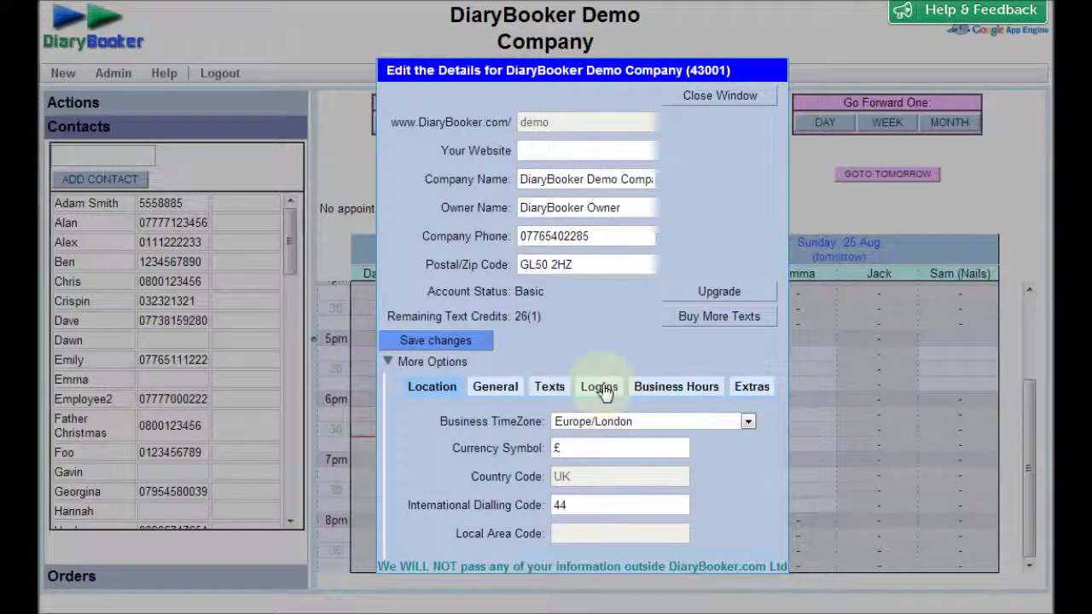
click(601, 388)
click(749, 420)
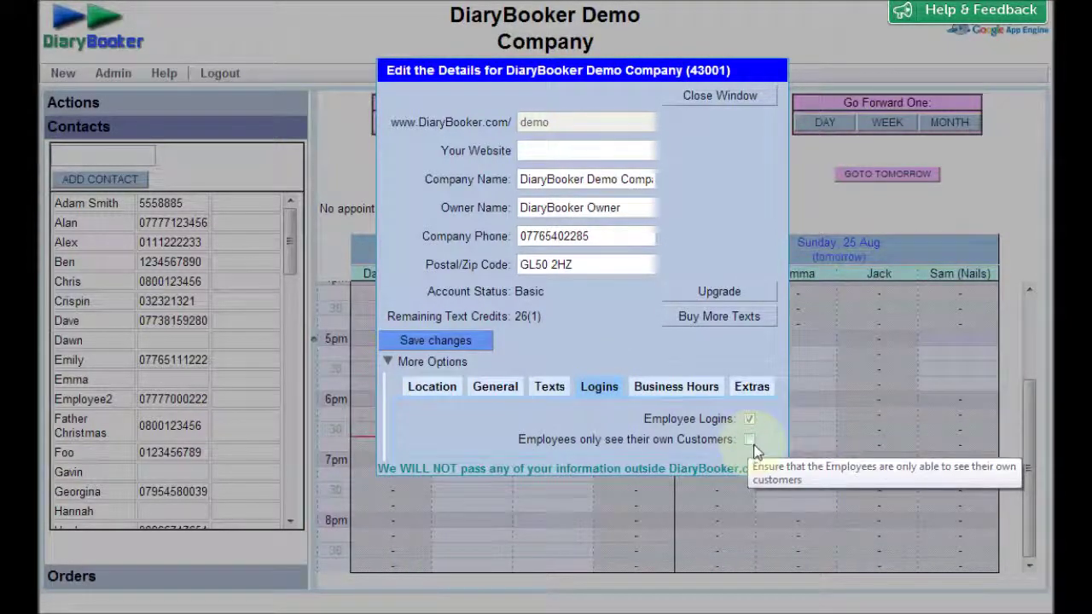
click(754, 445)
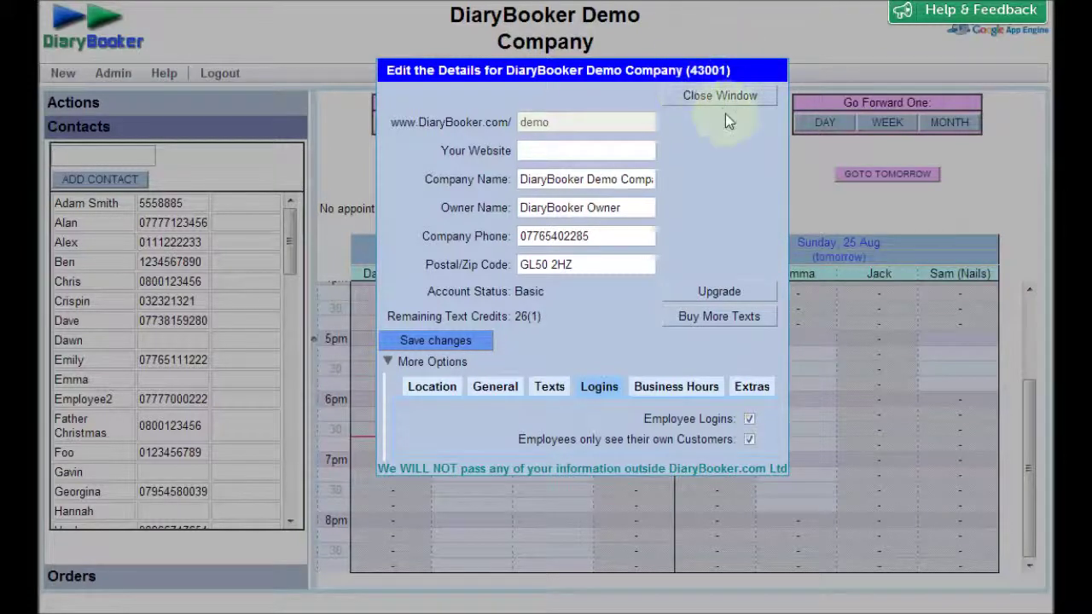
click(414, 343)
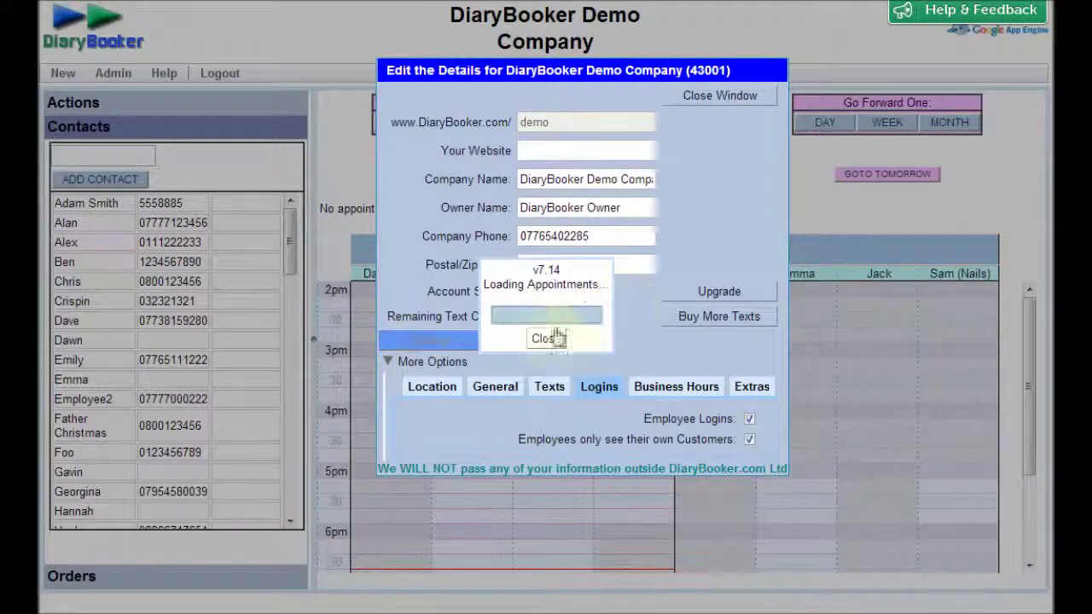
click(546, 339)
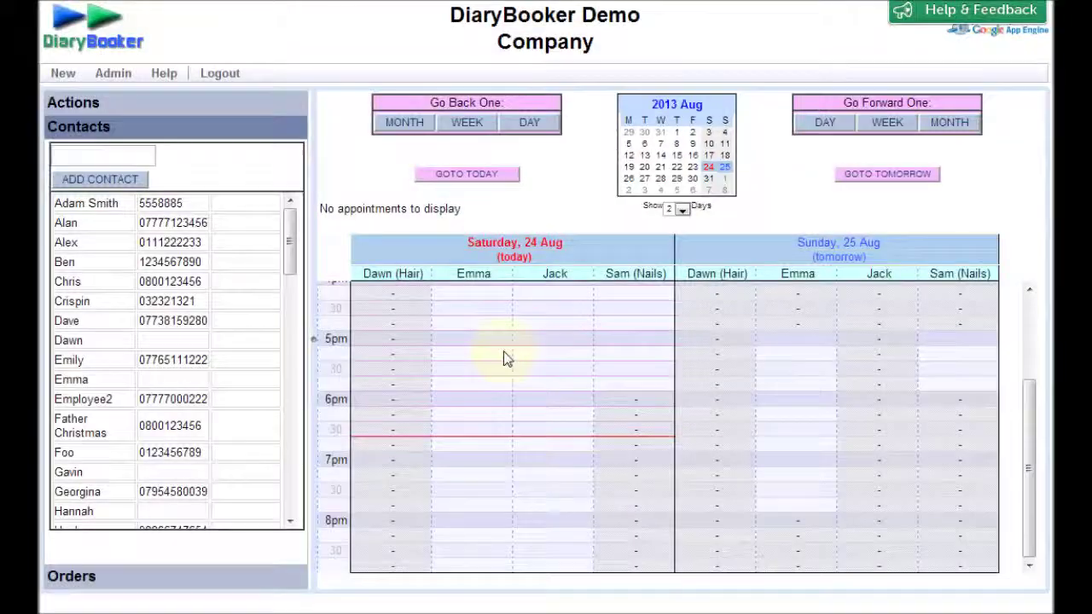
- Give Emma the username 'emma' and a newly reset password, then save her record
click(475, 282)
click(642, 375)
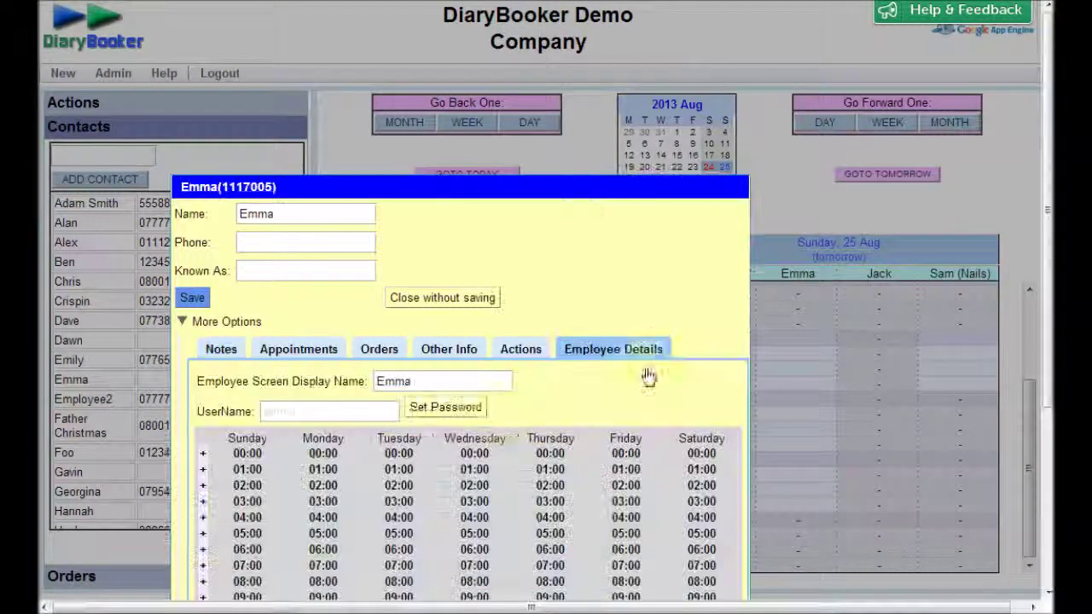
double_click(370, 411)
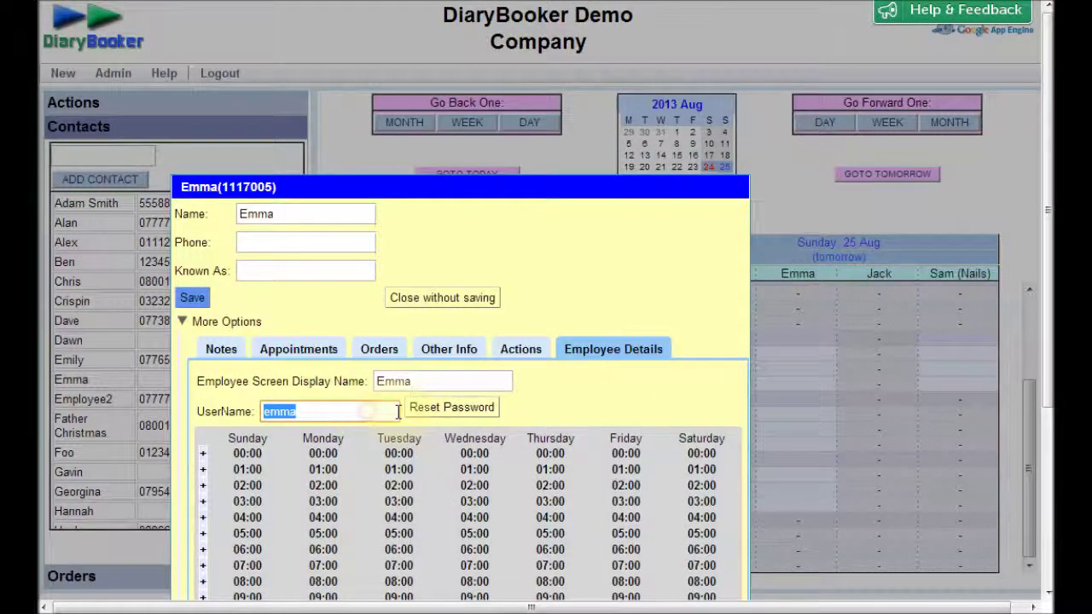
text(emma)
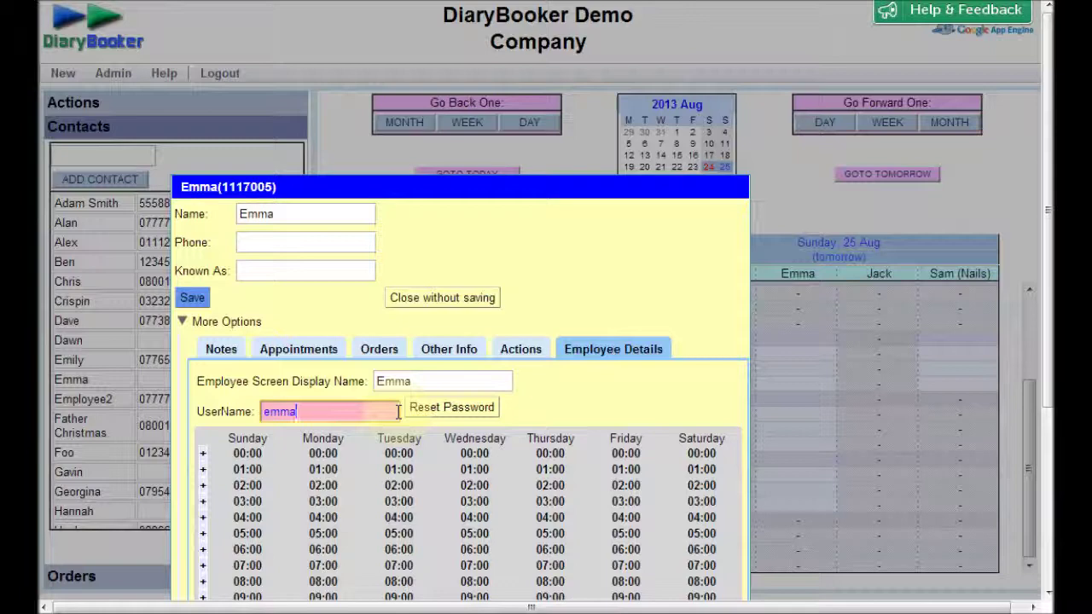
click(461, 410)
click(600, 95)
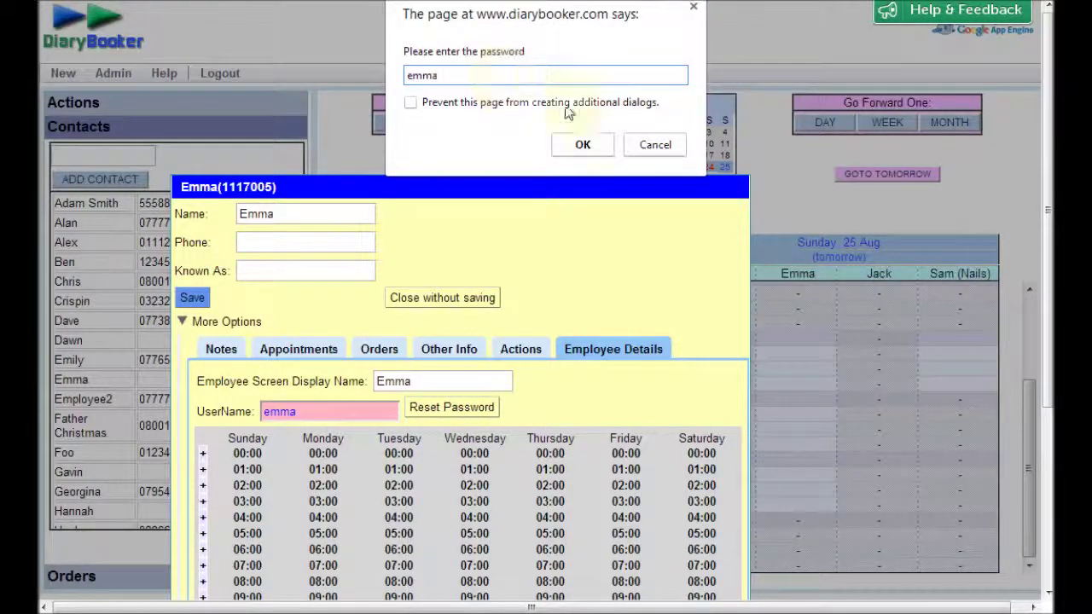
click(586, 141)
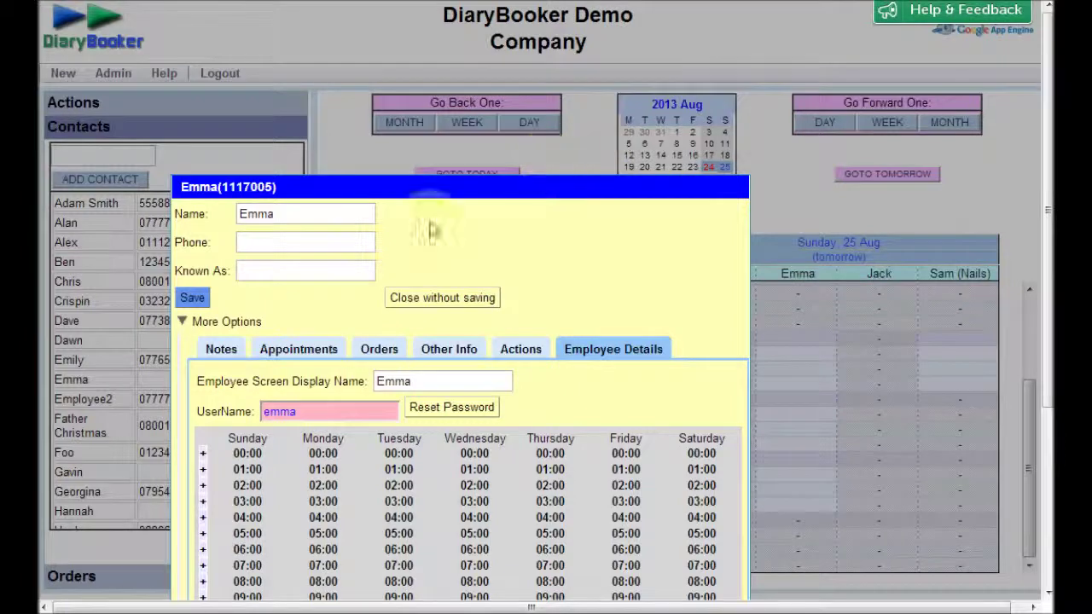
key(Return)
click(186, 300)
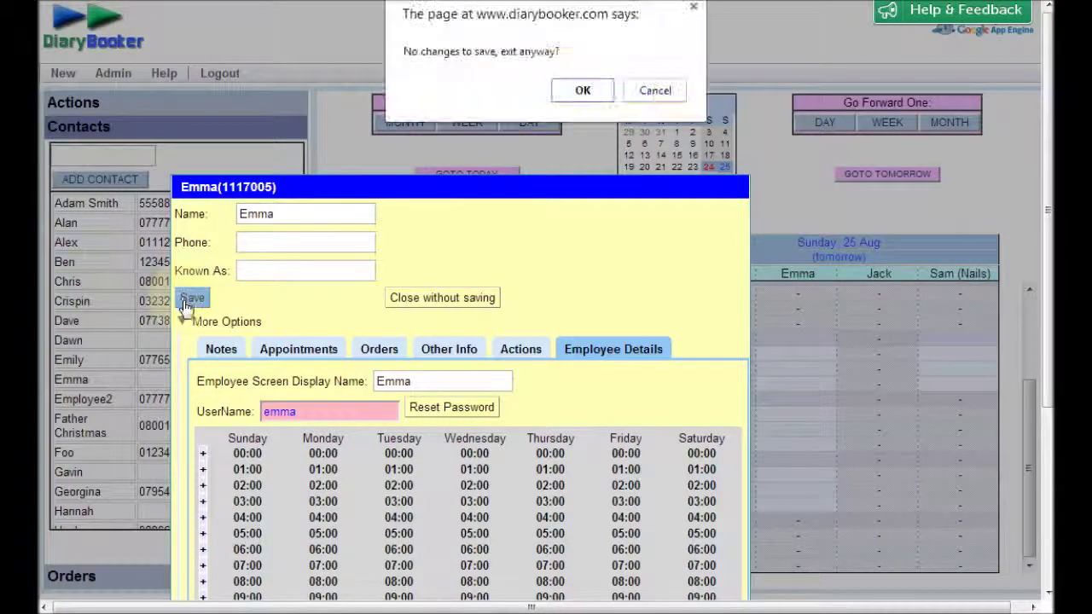
click(586, 91)
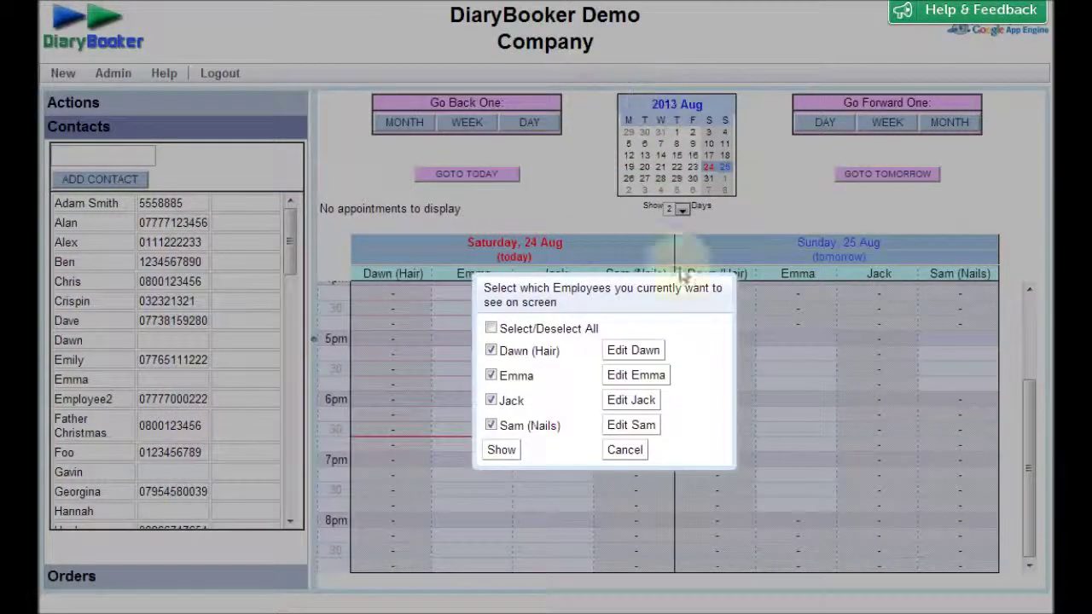
- Set Jack's login username and a new password, save his record, and close the employee list
click(644, 405)
double_click(347, 416)
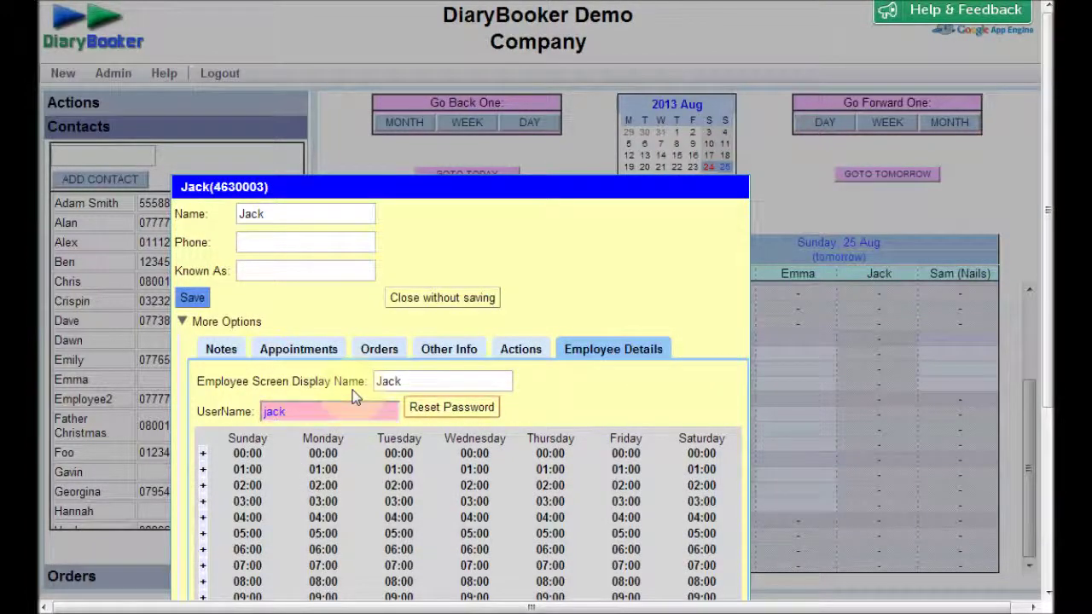
key(Return)
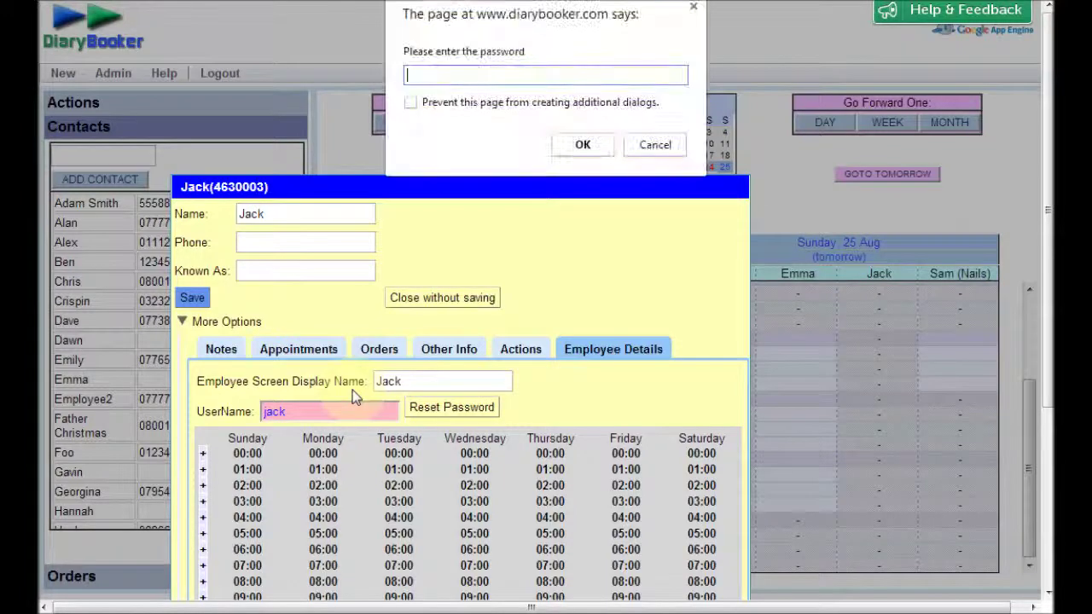
text(jack)
key(Return)
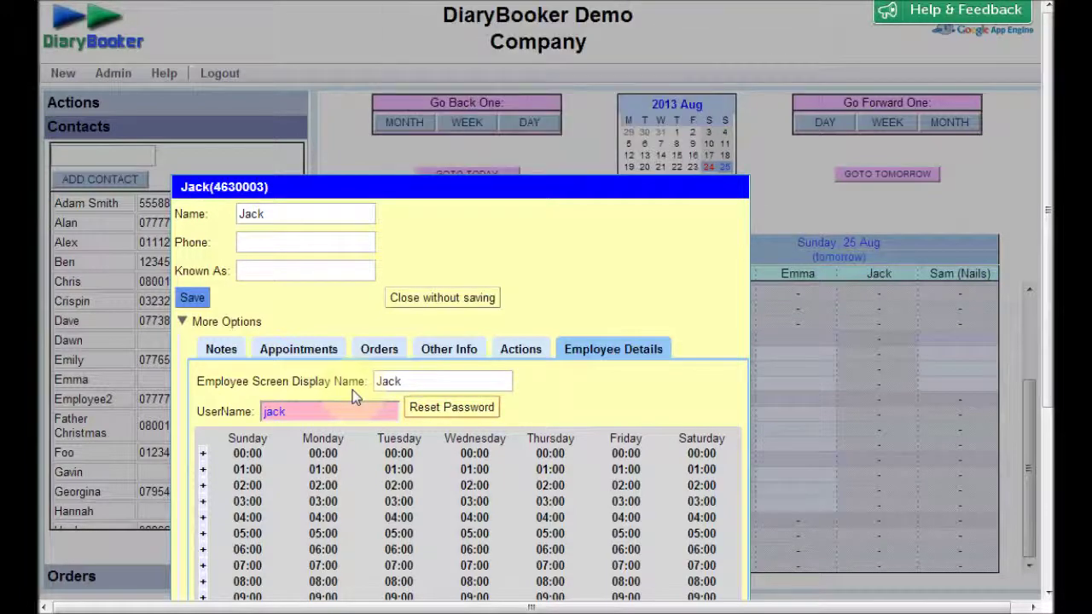
key(Return)
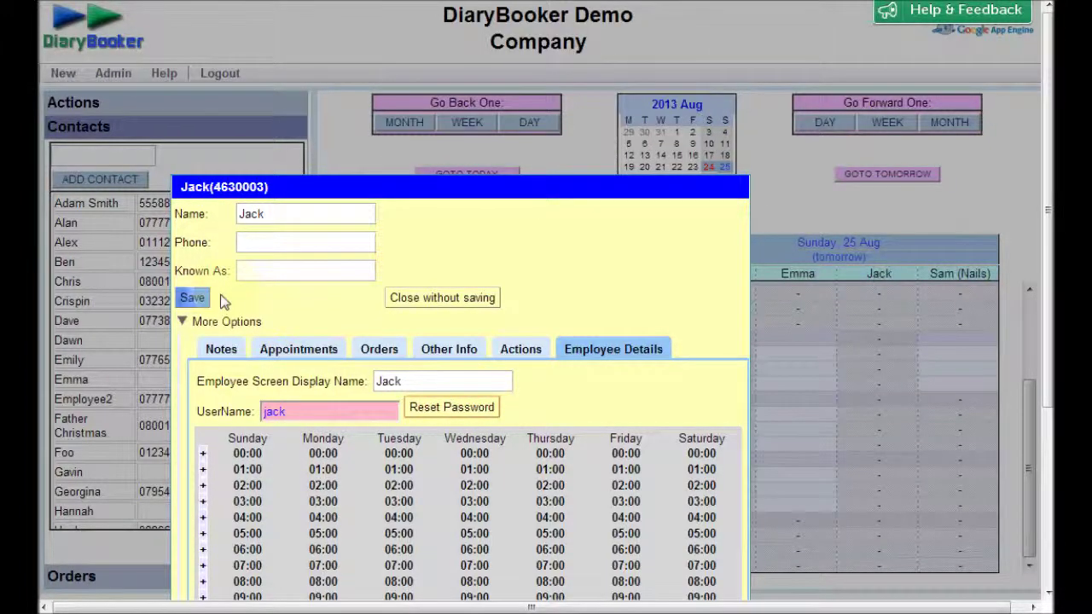
click(196, 297)
click(582, 117)
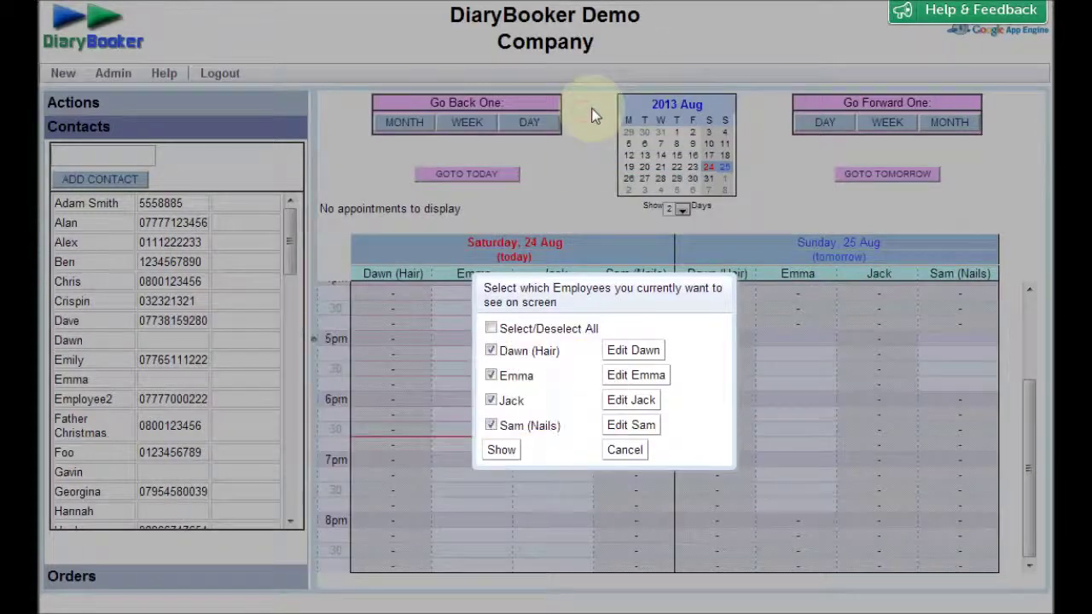
click(624, 450)
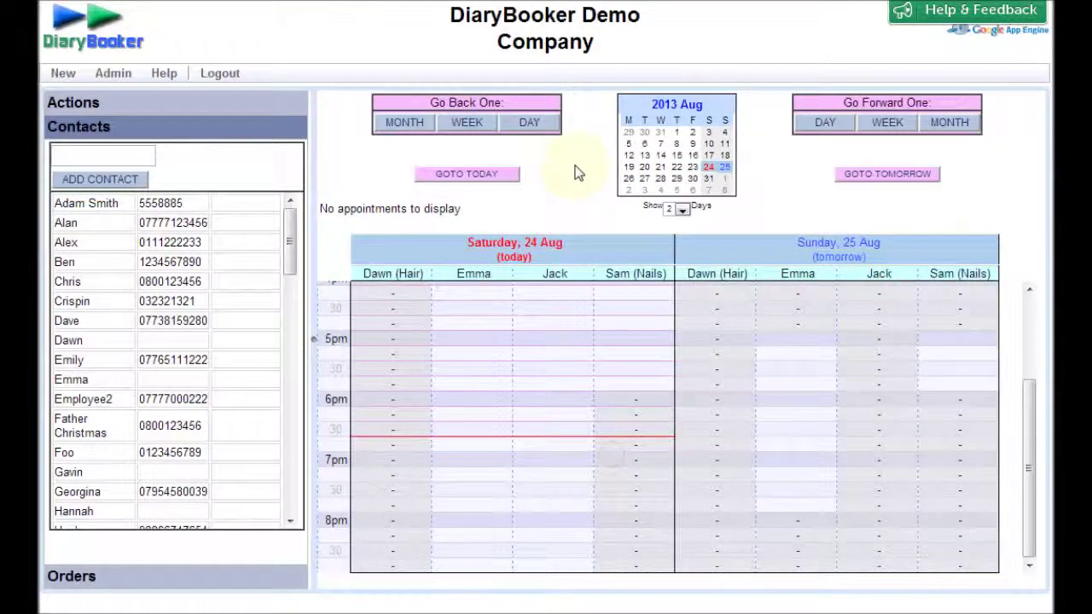
- Start a 7pm Saturday booking in Emma's column for client 'Emily for Emma'
mouse_move(288, 239)
mouse_down()
mouse_move(264, 495)
mouse_move(278, 478)
mouse_move(268, 208)
mouse_move(277, 486)
mouse_move(288, 220)
mouse_up()
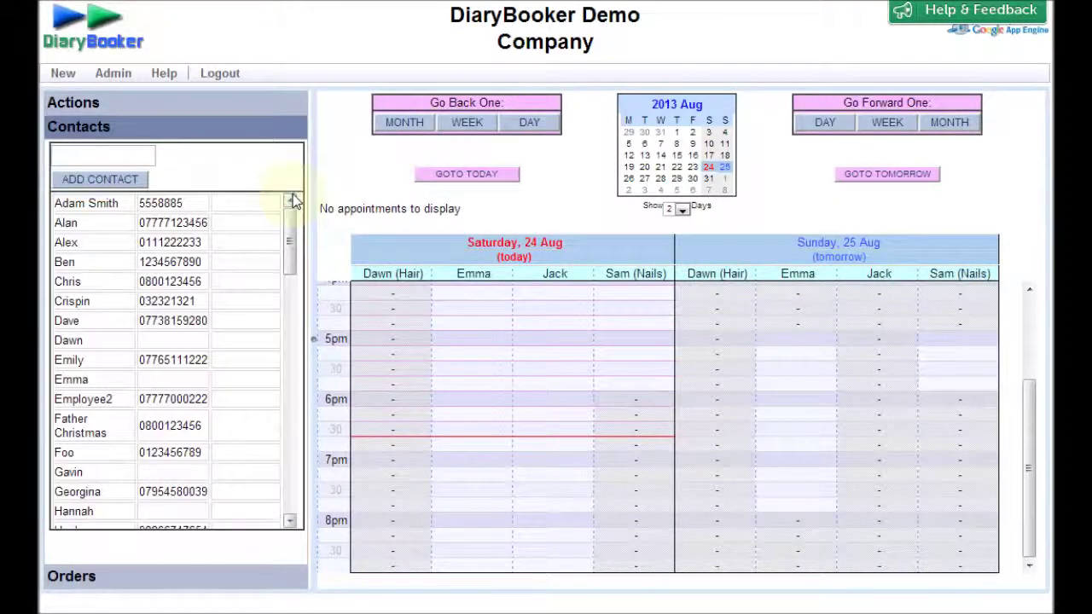
click(219, 74)
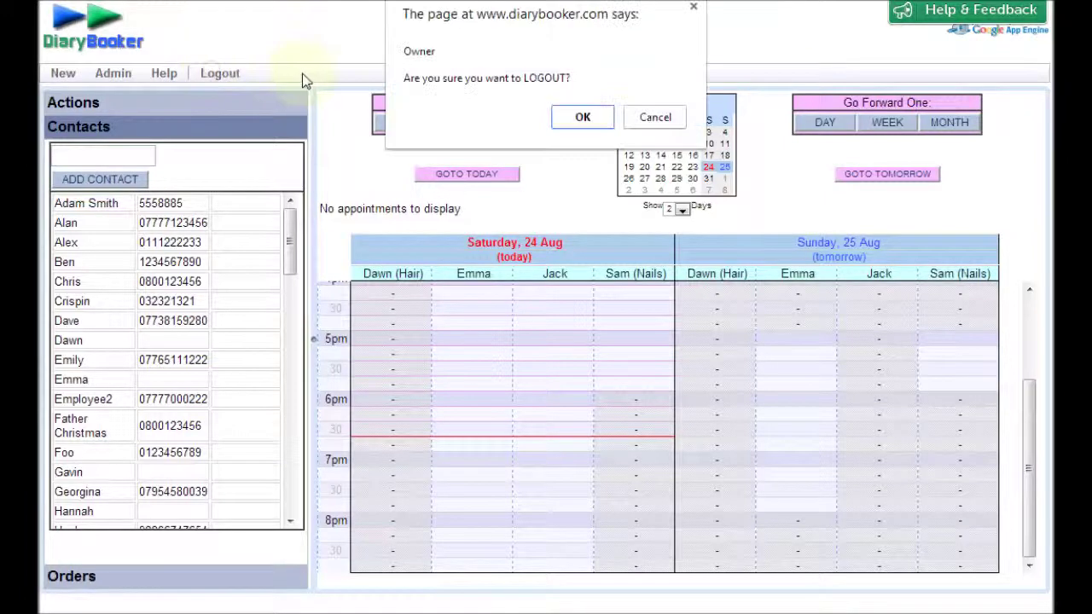
click(633, 120)
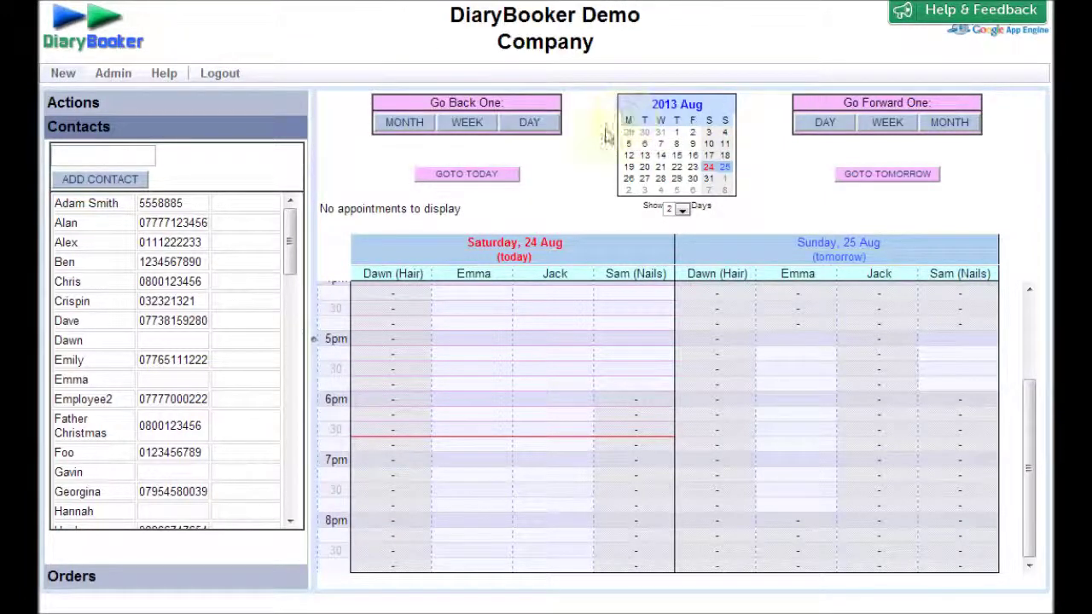
click(465, 462)
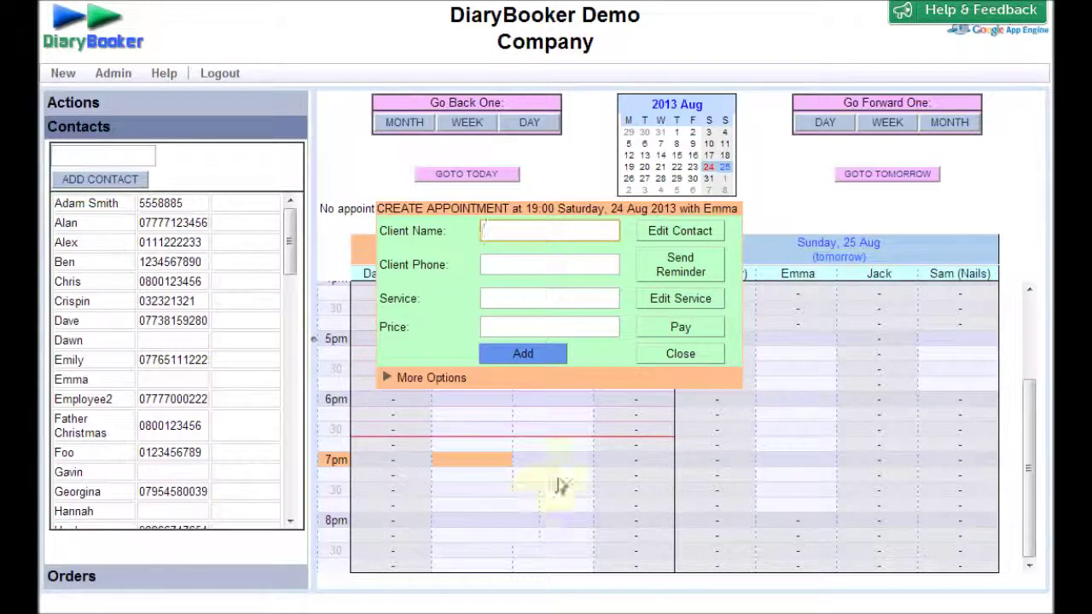
text(Emil)
key(BackSpace)
key(BackSpace)
key(BackSpace)
text(mily)
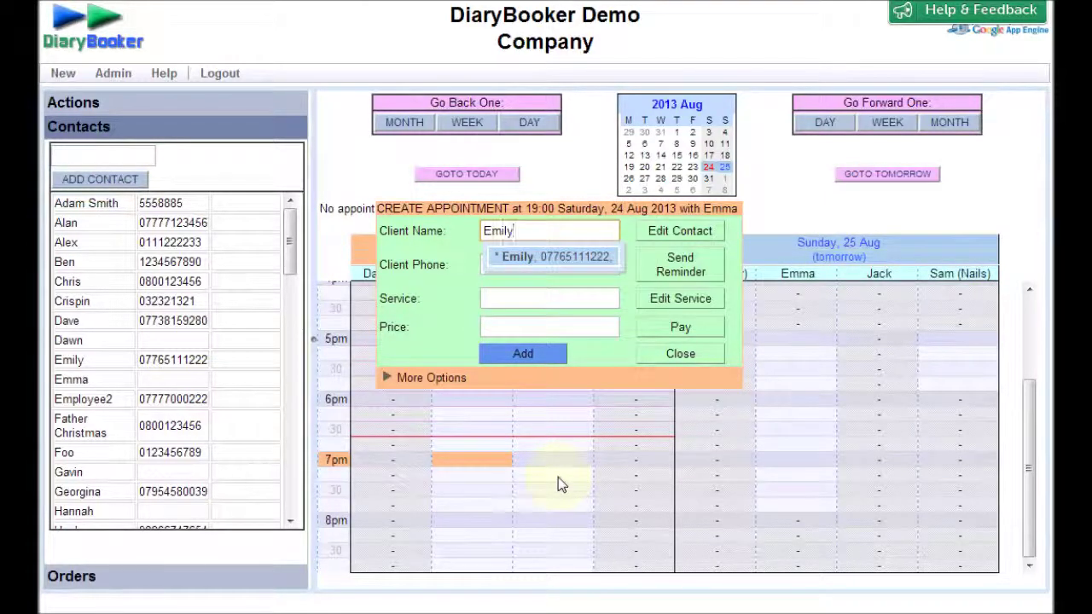
text( for Emma)
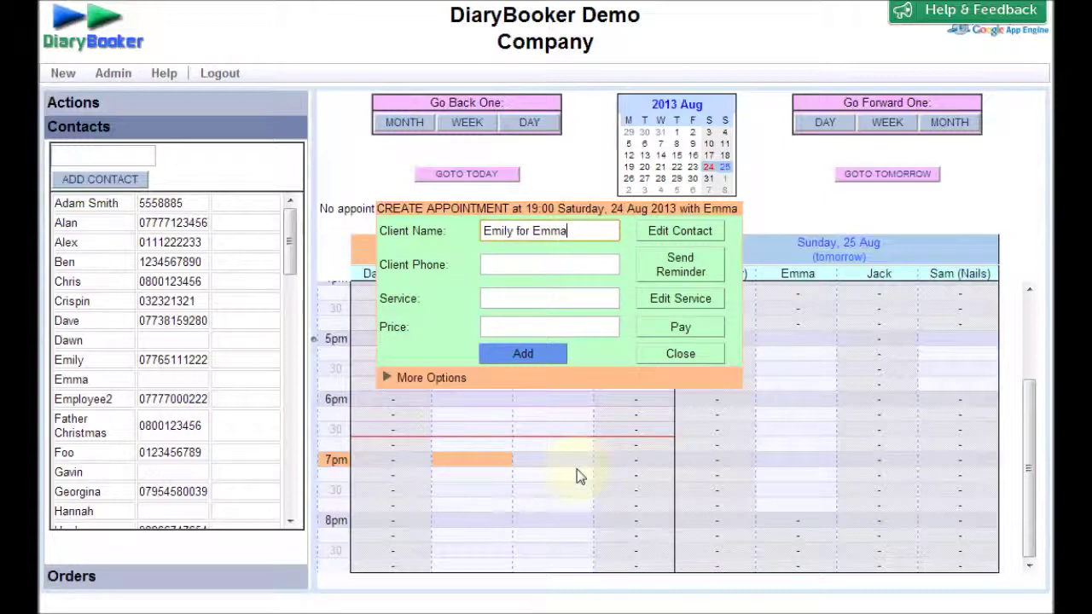
click(520, 299)
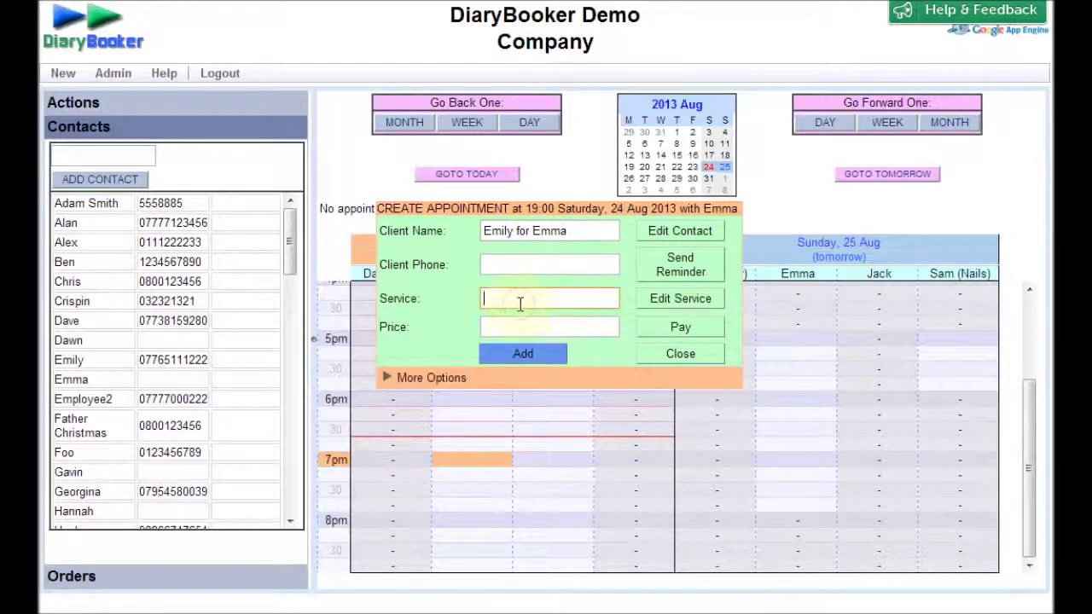
- Choose the driving lesson service and add Emily for Emma as a new contact with the appointment
text(dr)
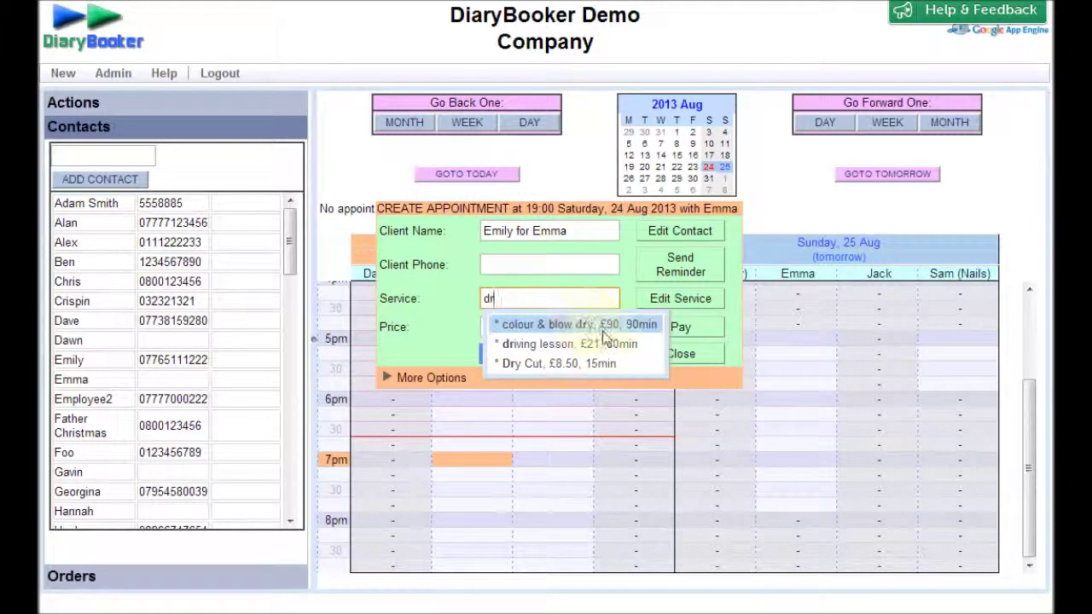
click(600, 341)
click(529, 355)
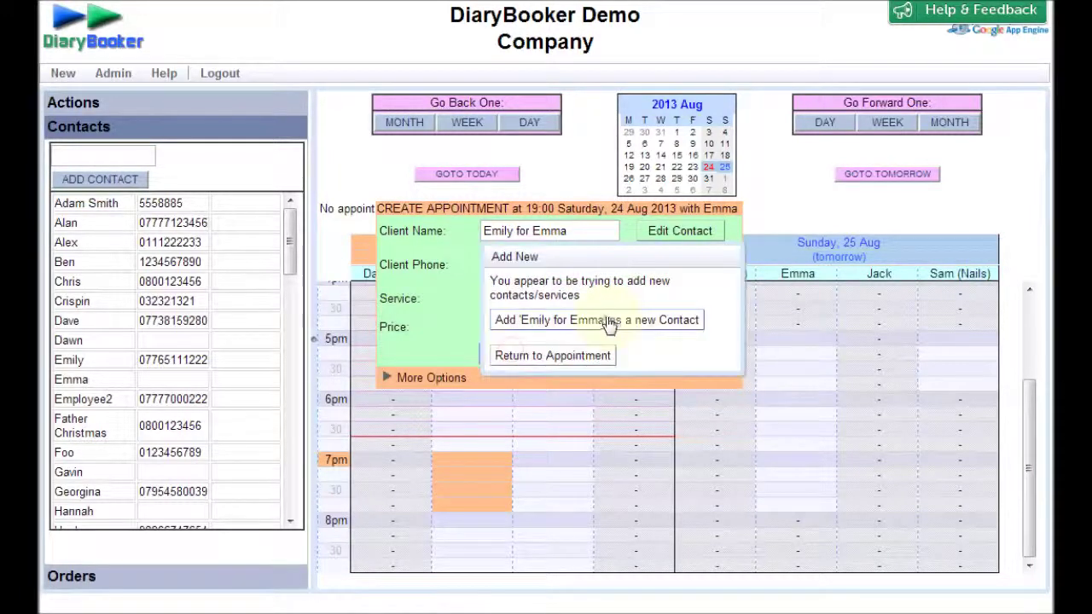
click(608, 322)
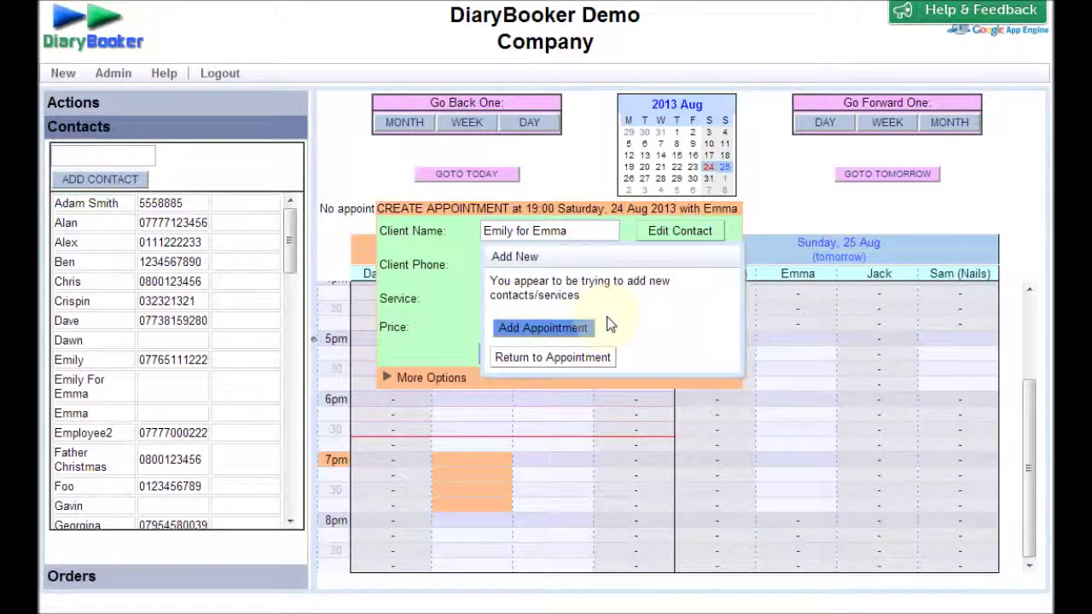
click(541, 329)
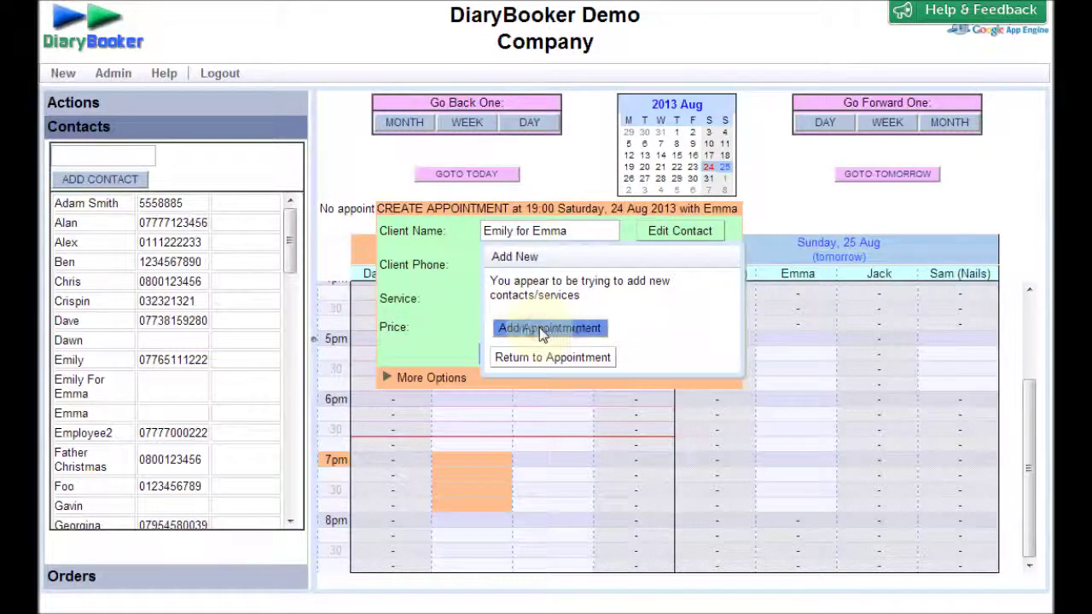
scroll(563, 521, down, 1)
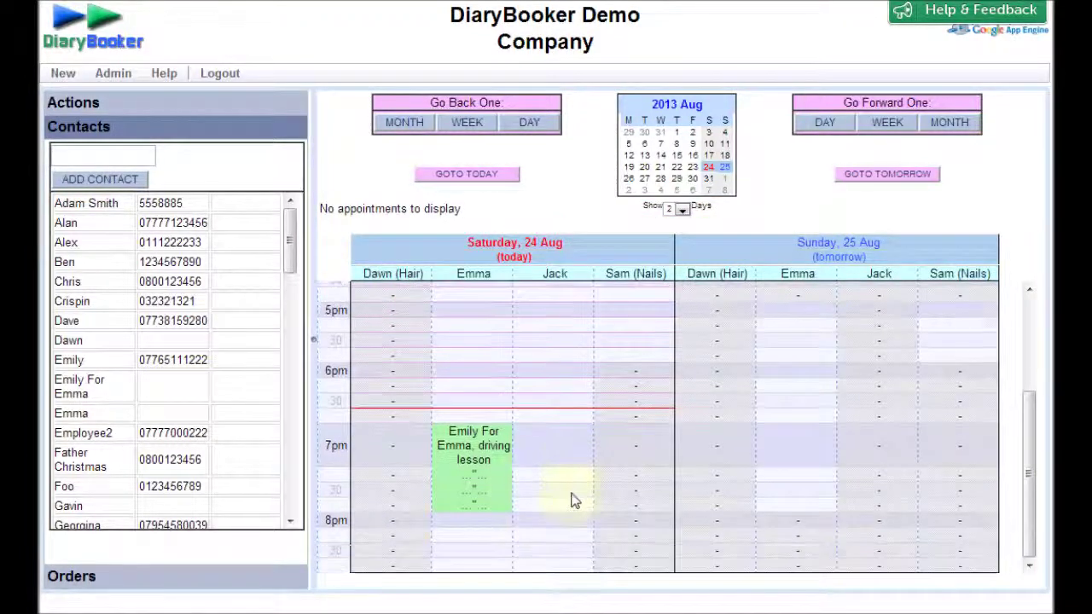
- Book a Saturday 8pm driving lesson in Jack's column for new contact 'Jason for Jack'
click(555, 520)
click(599, 234)
text(jaso)
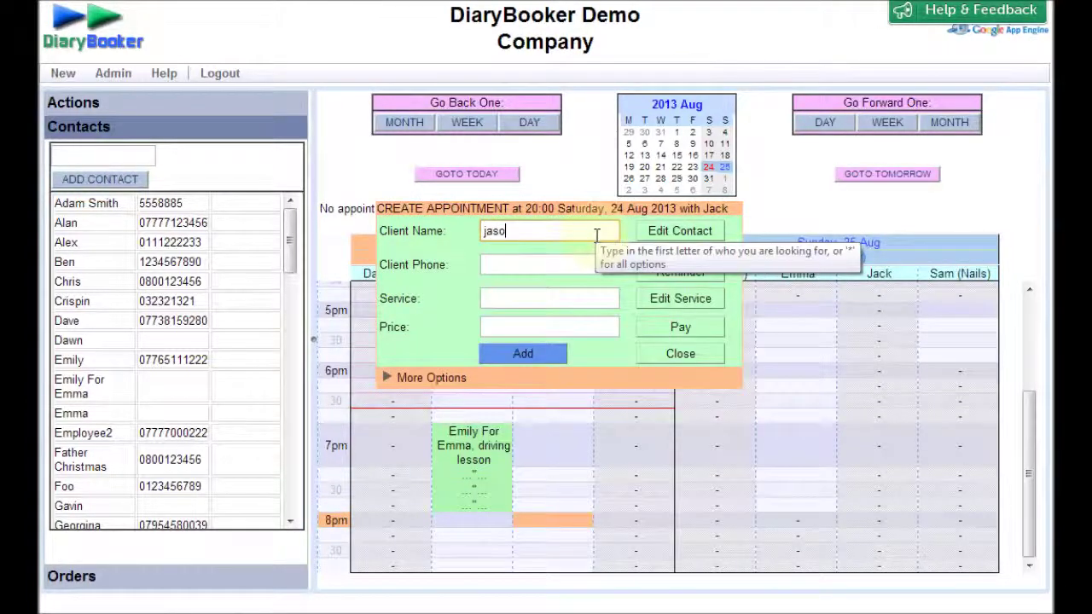
text(n for Jack)
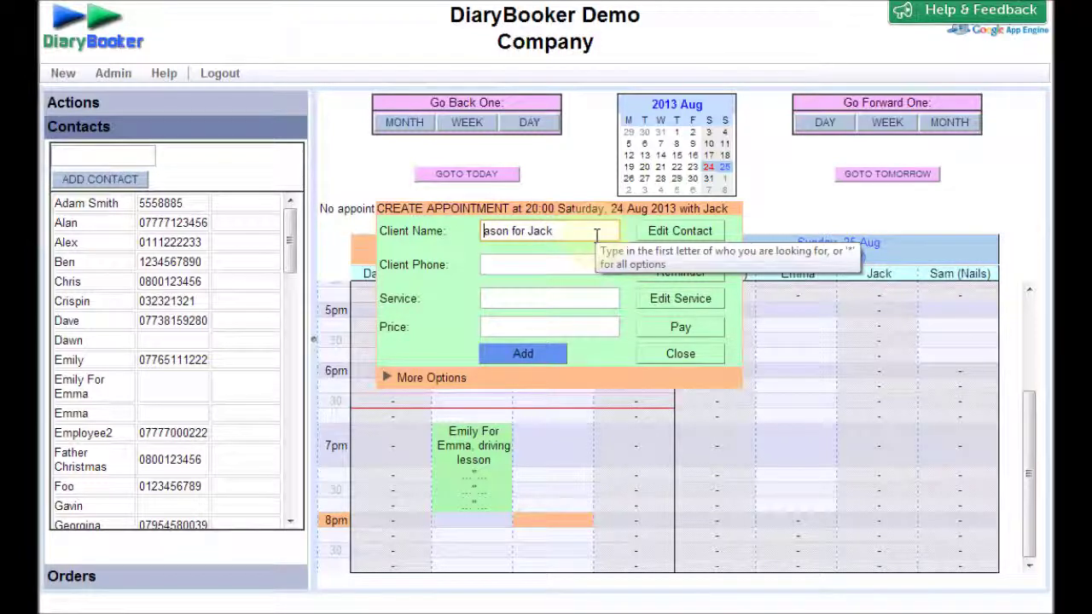
key(Tab)
key(Tab)
text(dr)
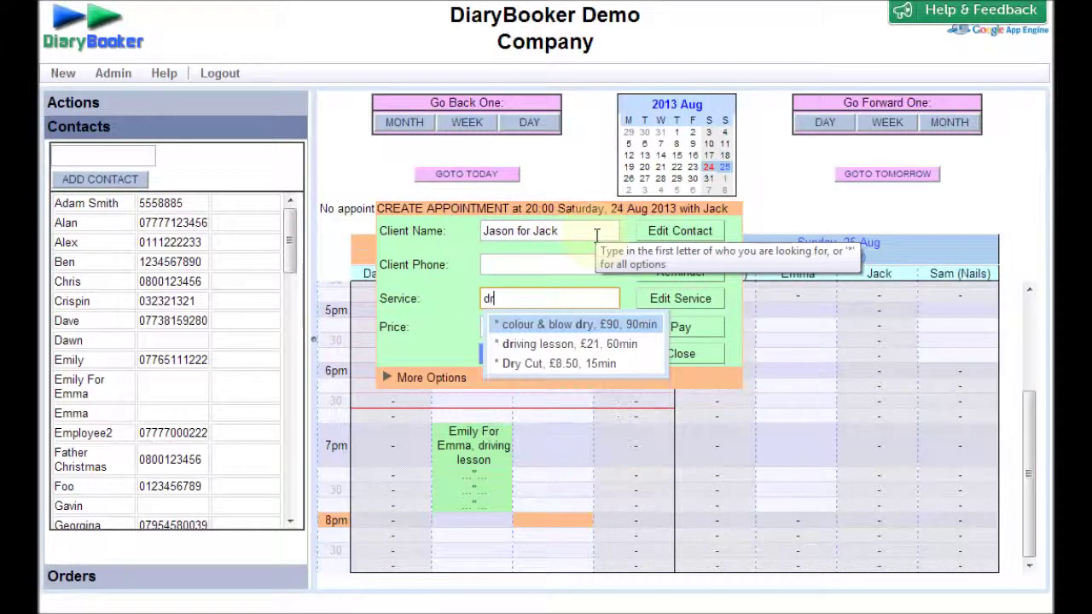
click(586, 344)
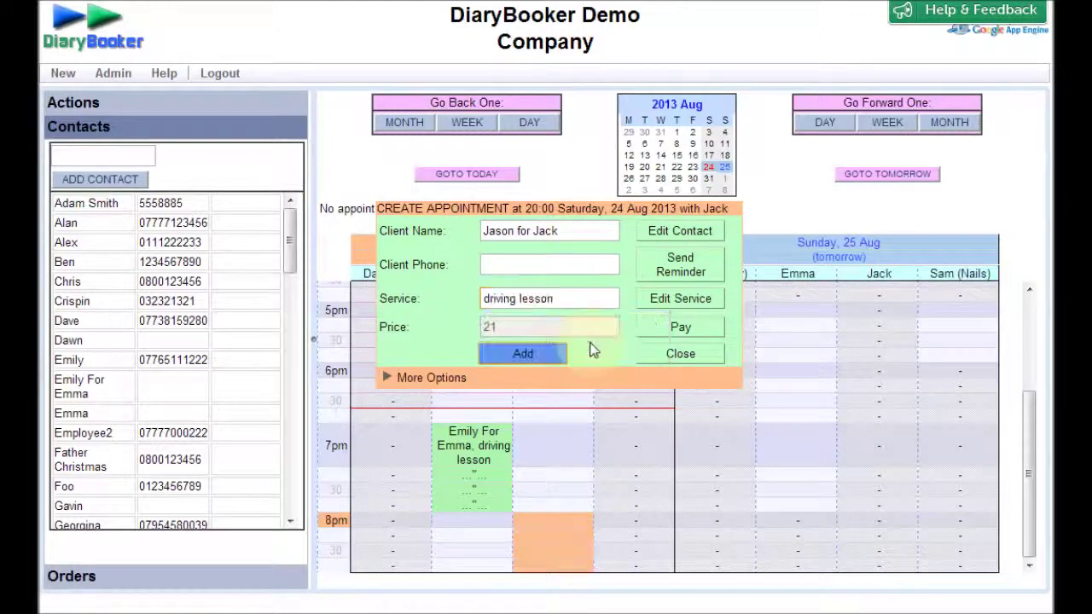
click(541, 359)
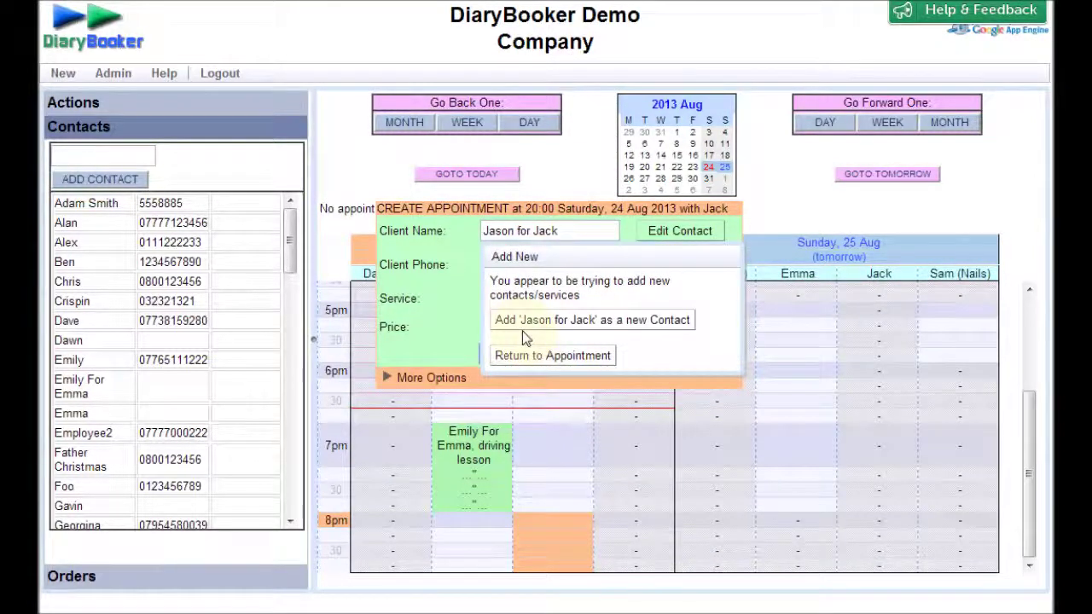
click(571, 329)
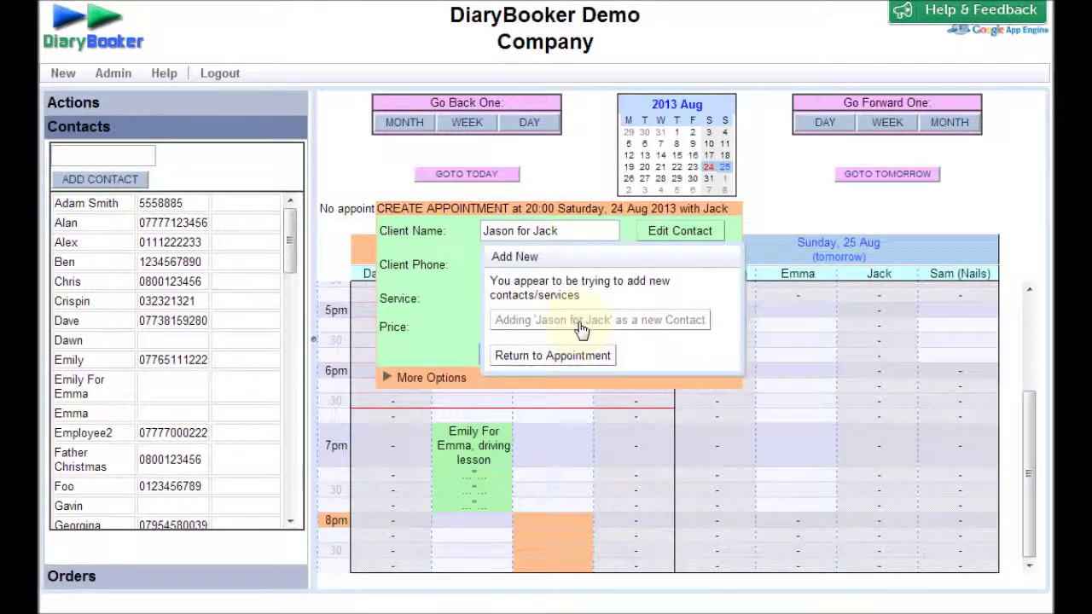
click(581, 329)
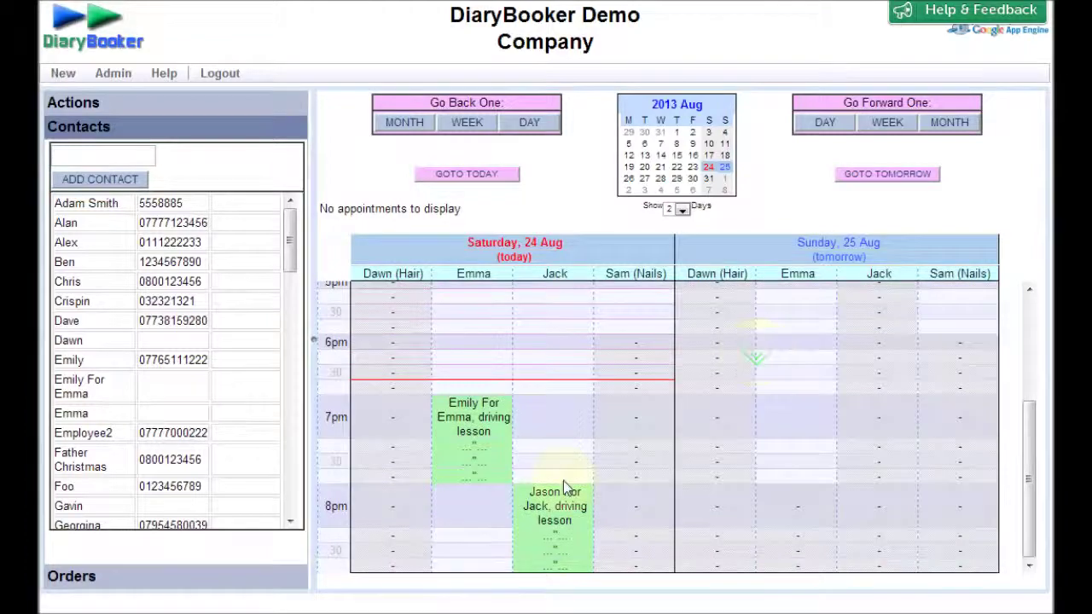
- Log out of the owner account and check the public booking screen shows both Saturday slots BOOKED
click(217, 73)
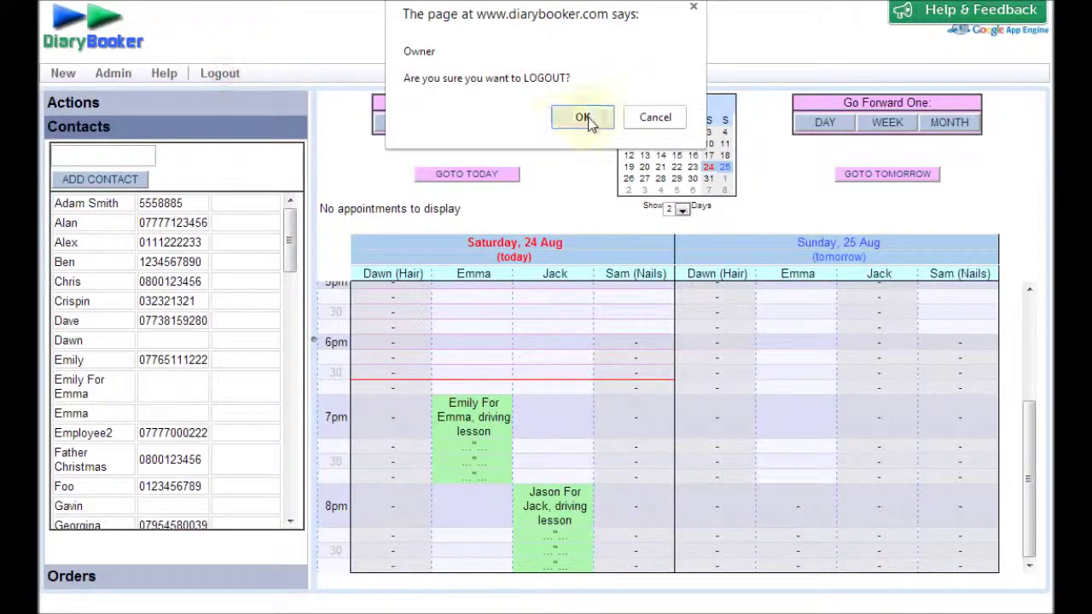
click(585, 116)
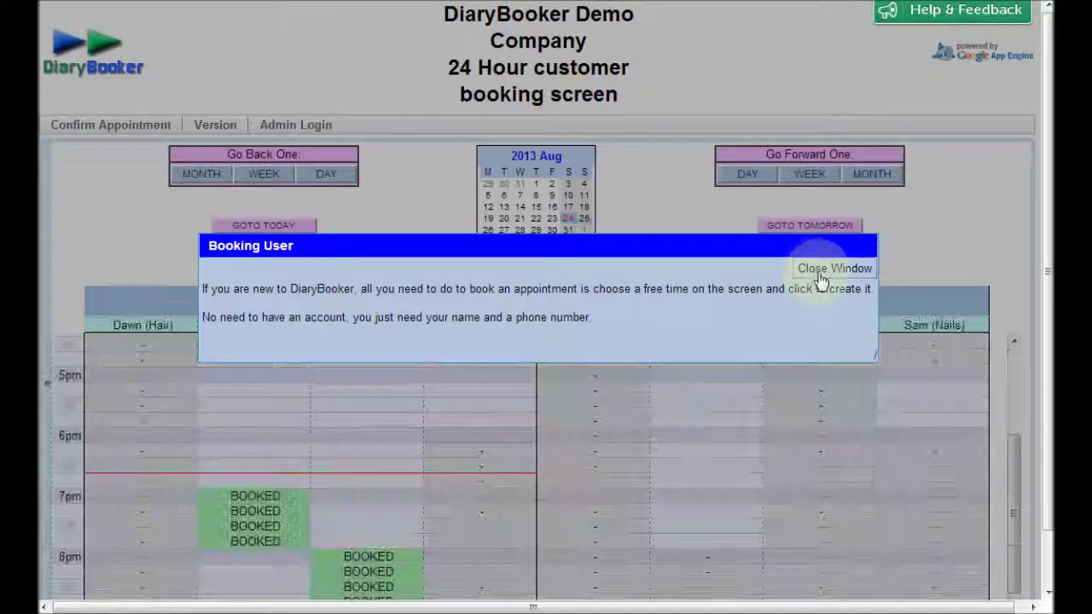
click(823, 269)
scroll(678, 240, down, 1)
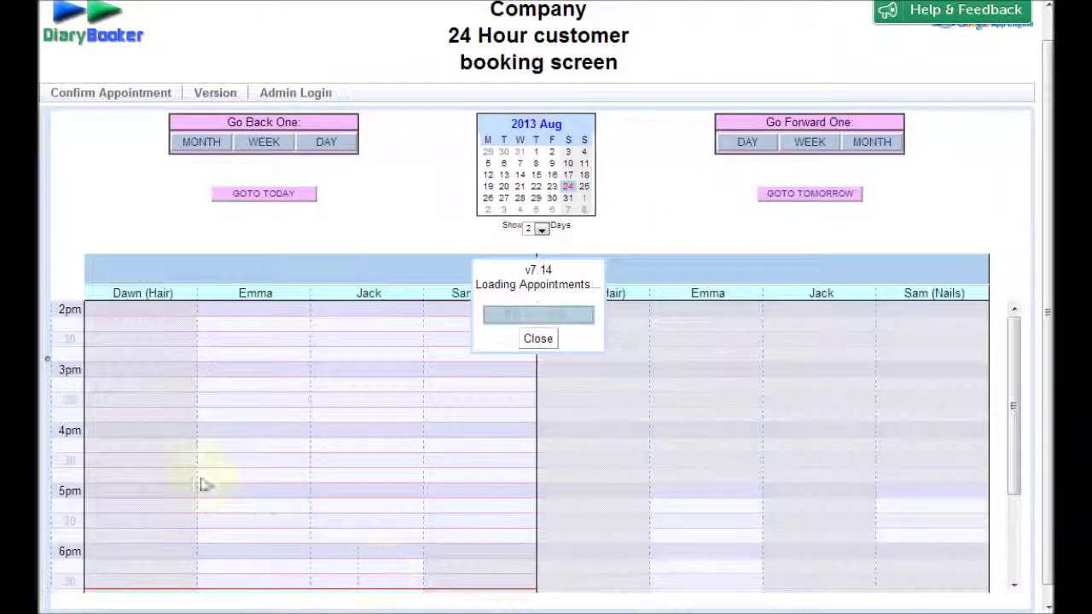
scroll(530, 366, down, 1)
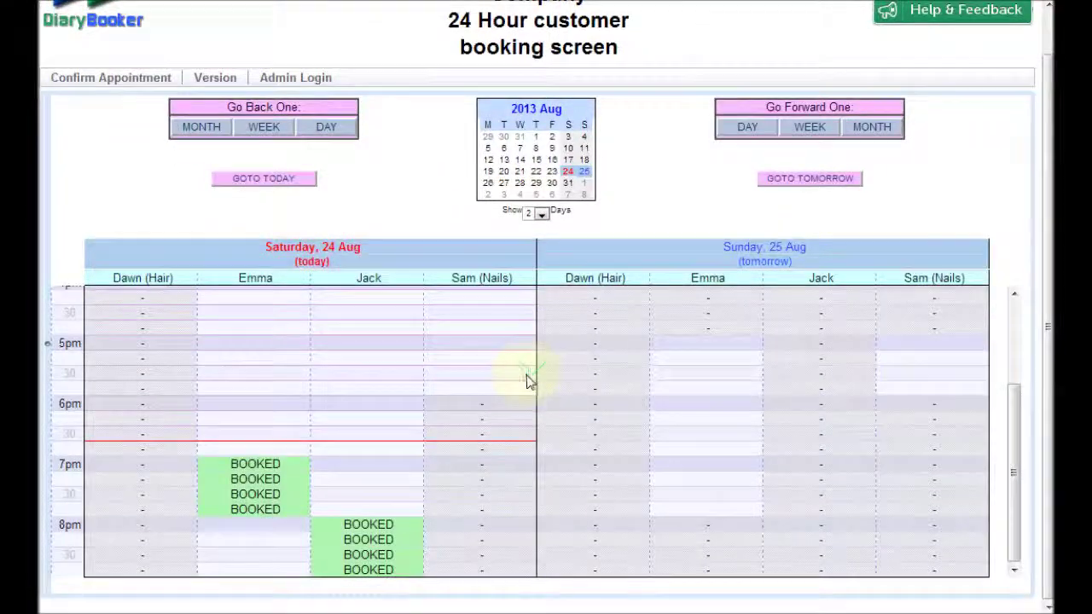
click(286, 77)
click(229, 179)
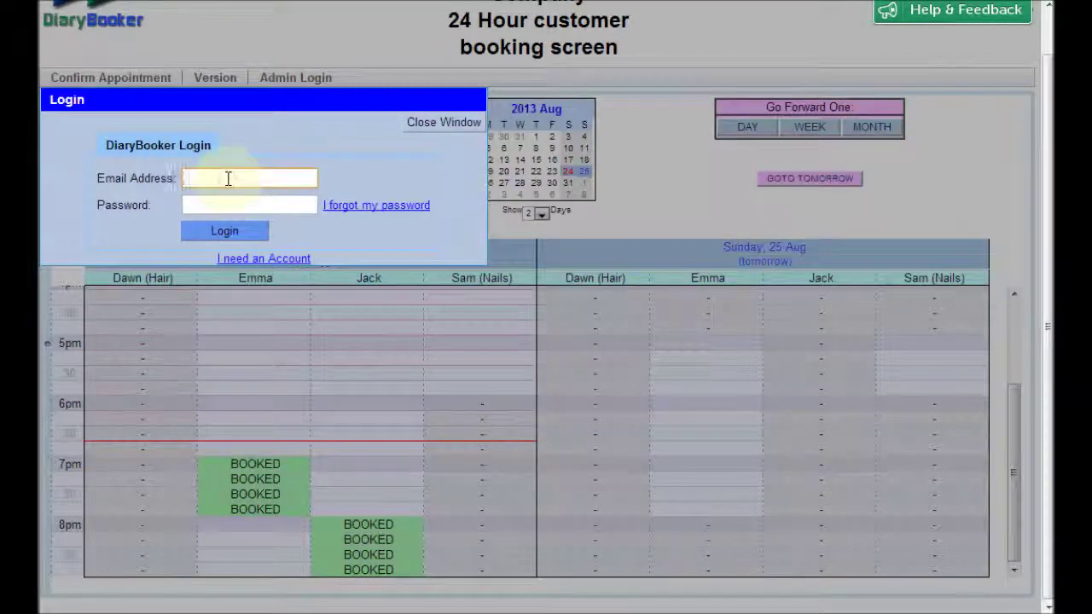
text(email@)
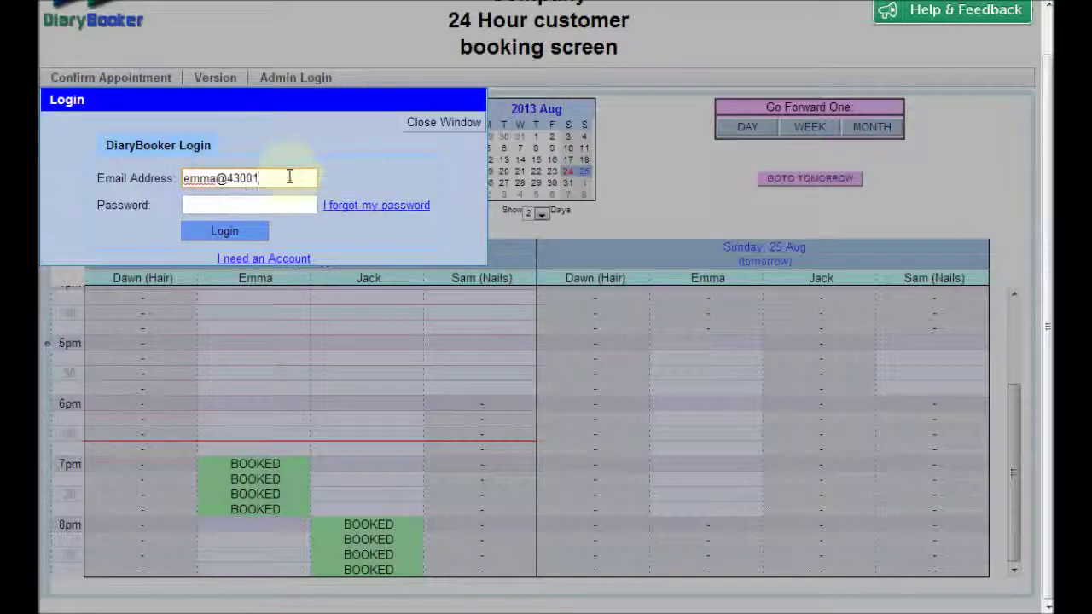
click(266, 207)
text(emma)
click(222, 231)
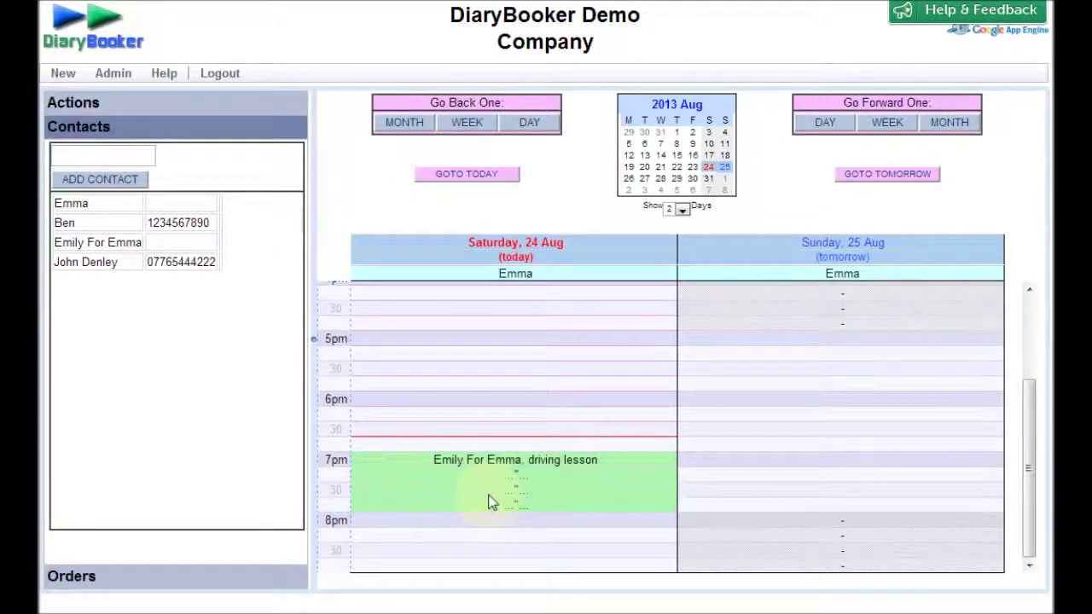
click(104, 243)
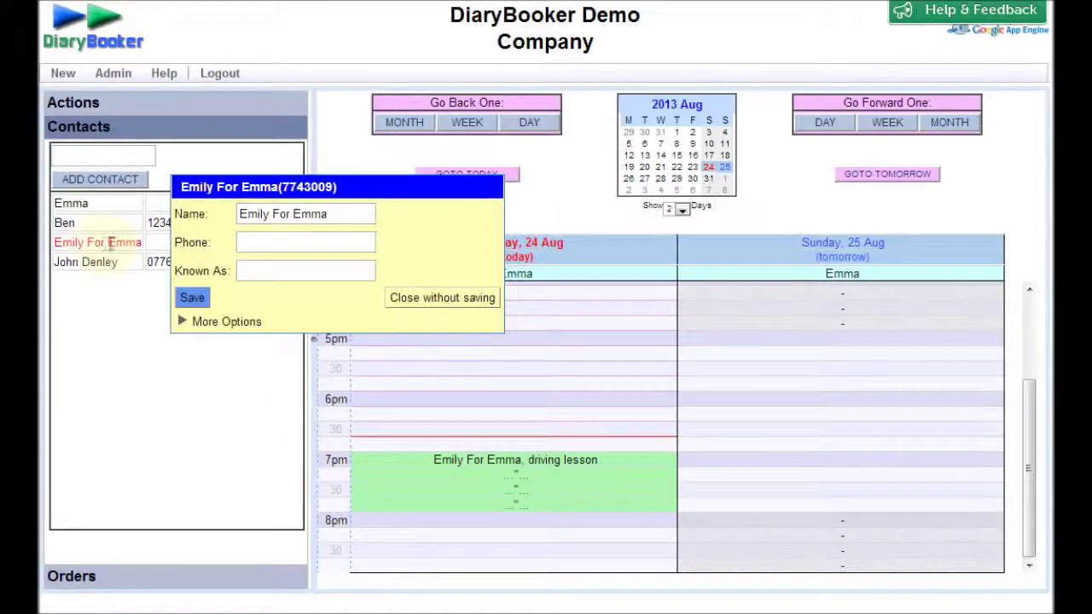
click(205, 324)
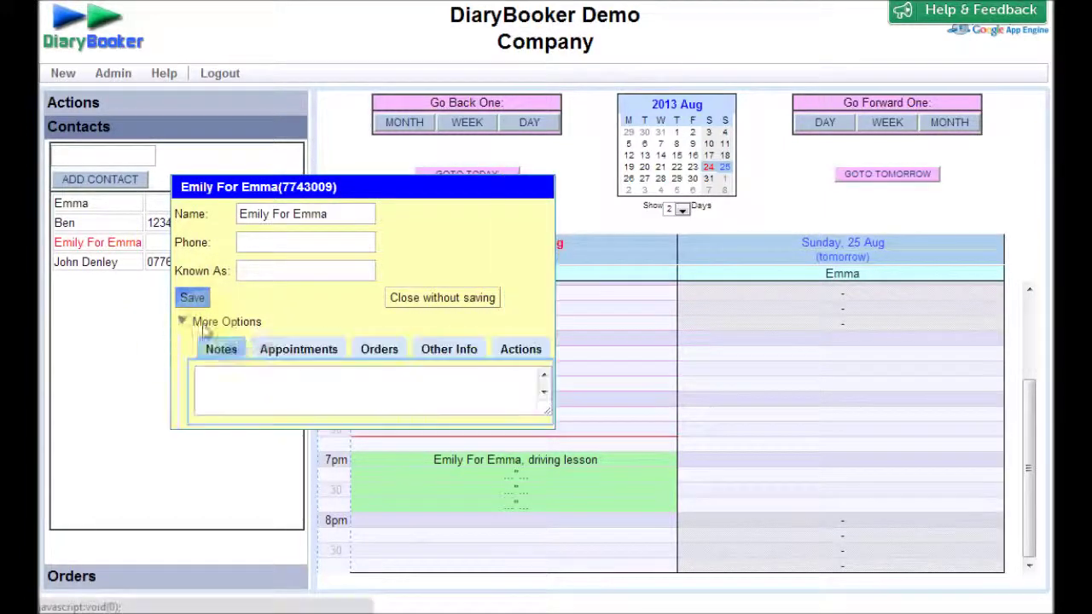
click(456, 350)
drag(366, 185, 372, 78)
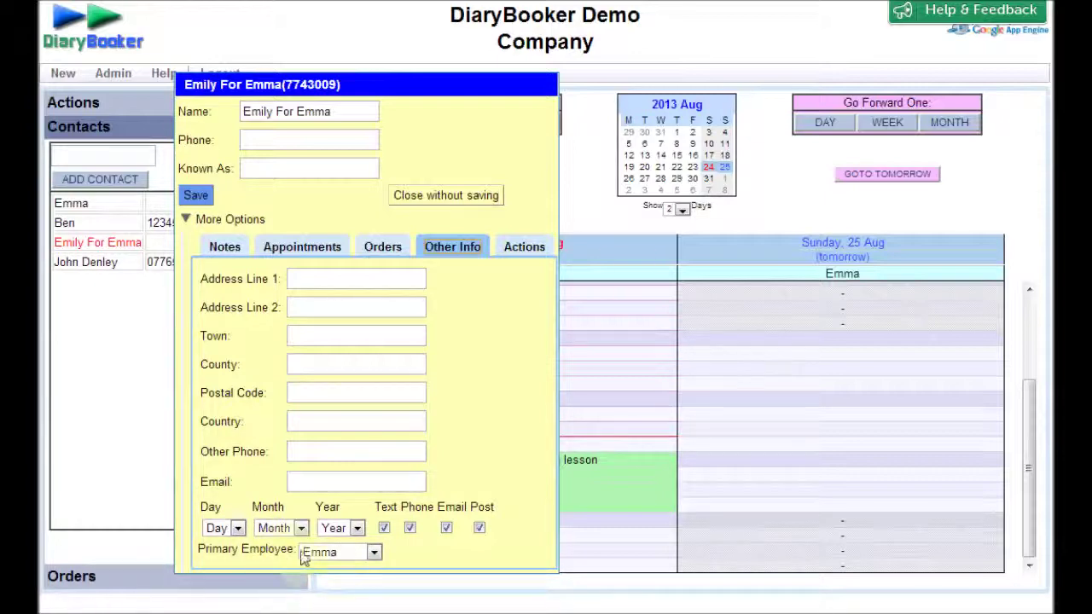
click(195, 197)
click(581, 89)
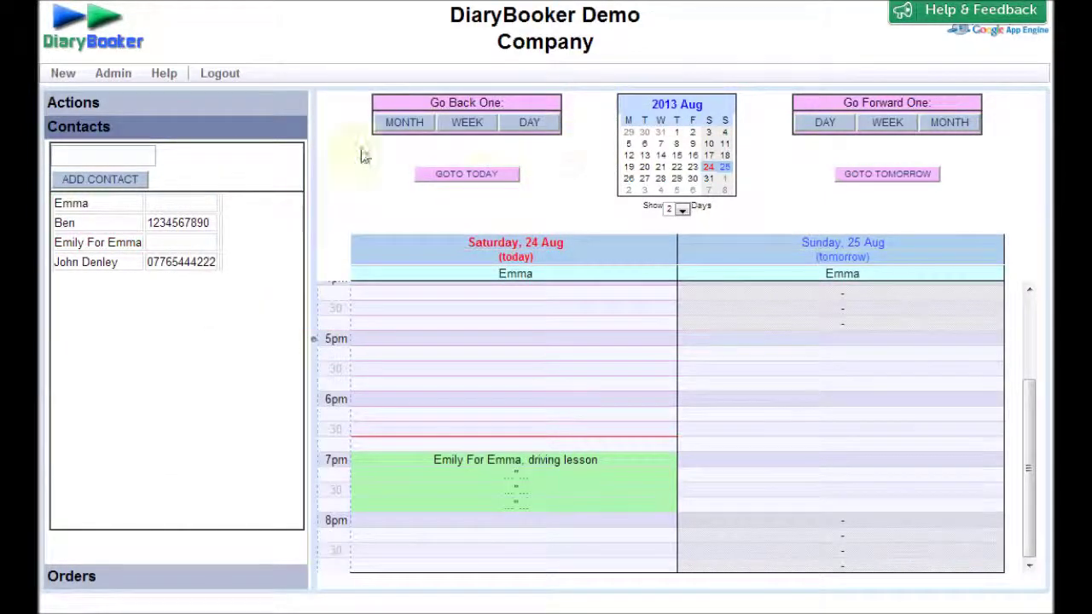
click(211, 75)
click(602, 124)
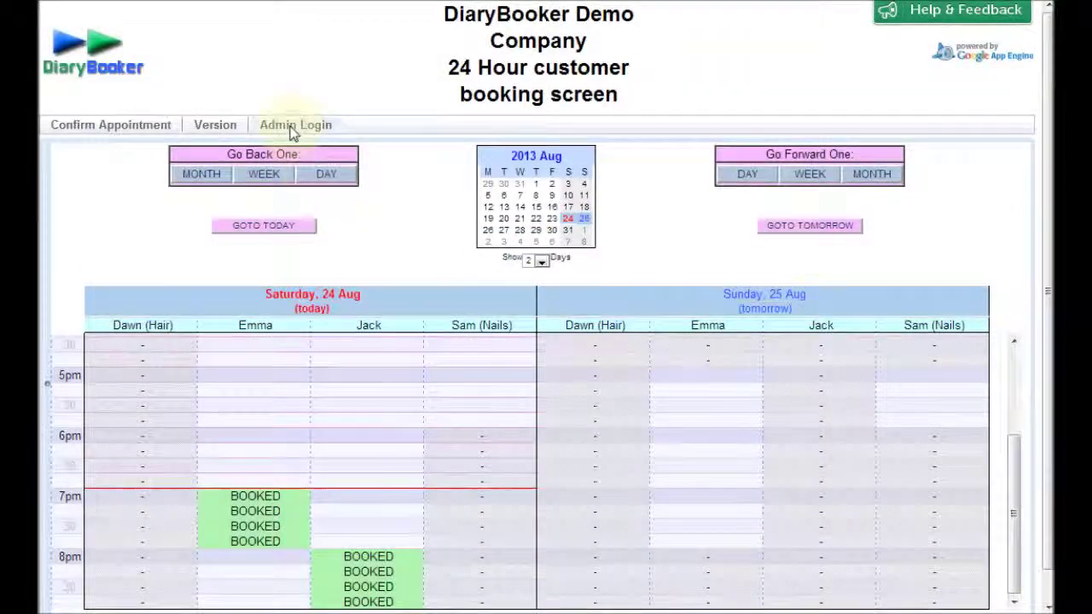
click(295, 126)
click(276, 227)
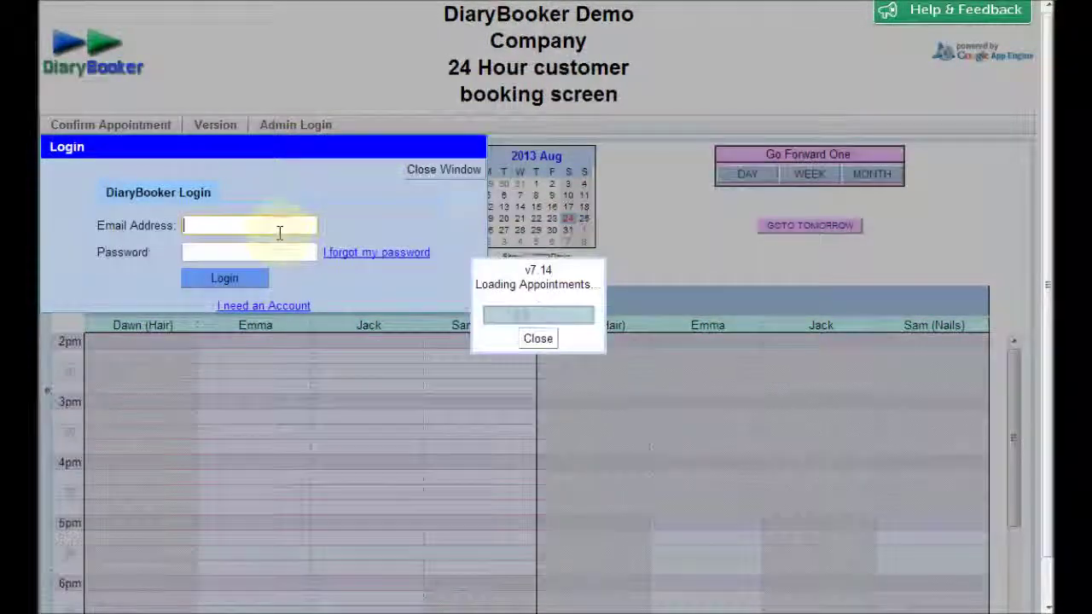
text(jack)
text(@l)
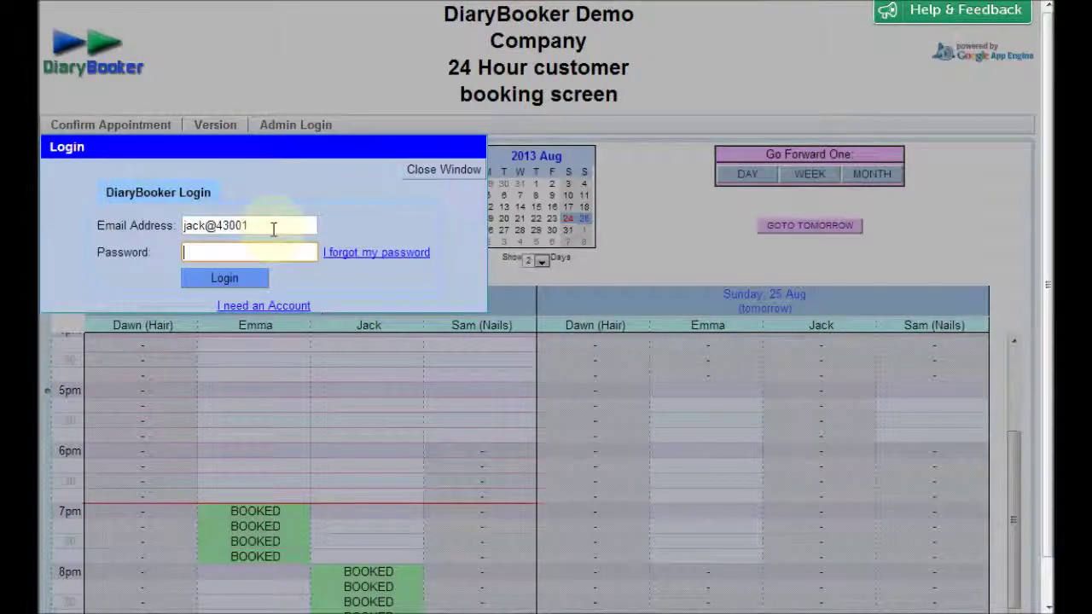
key(Return)
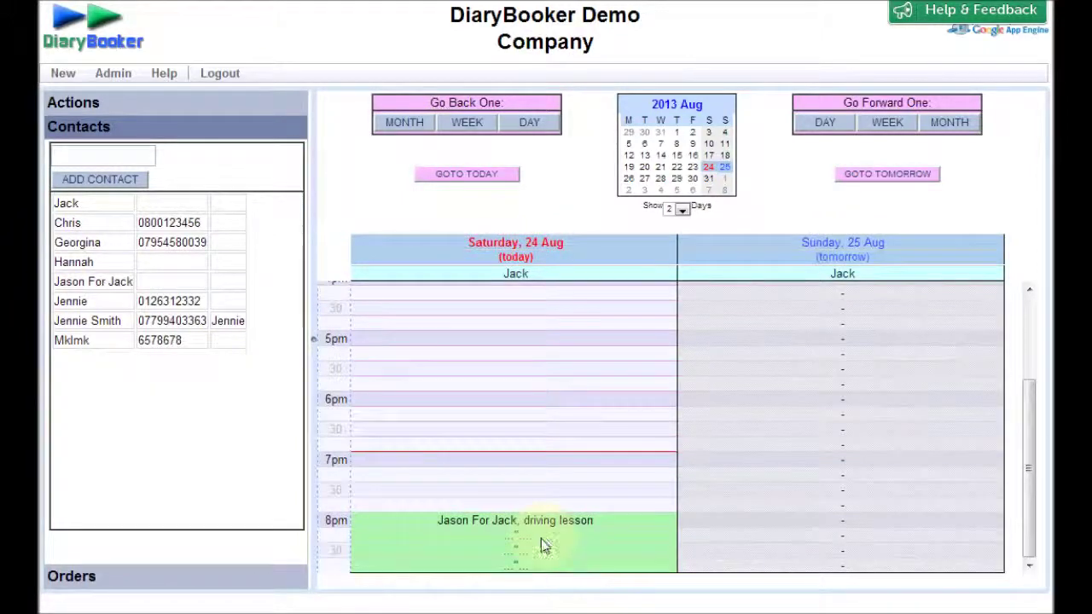
- Add the note 'automatic only, pick up from the end of the road' to Jason For Jack's contact and save the appointment
click(568, 535)
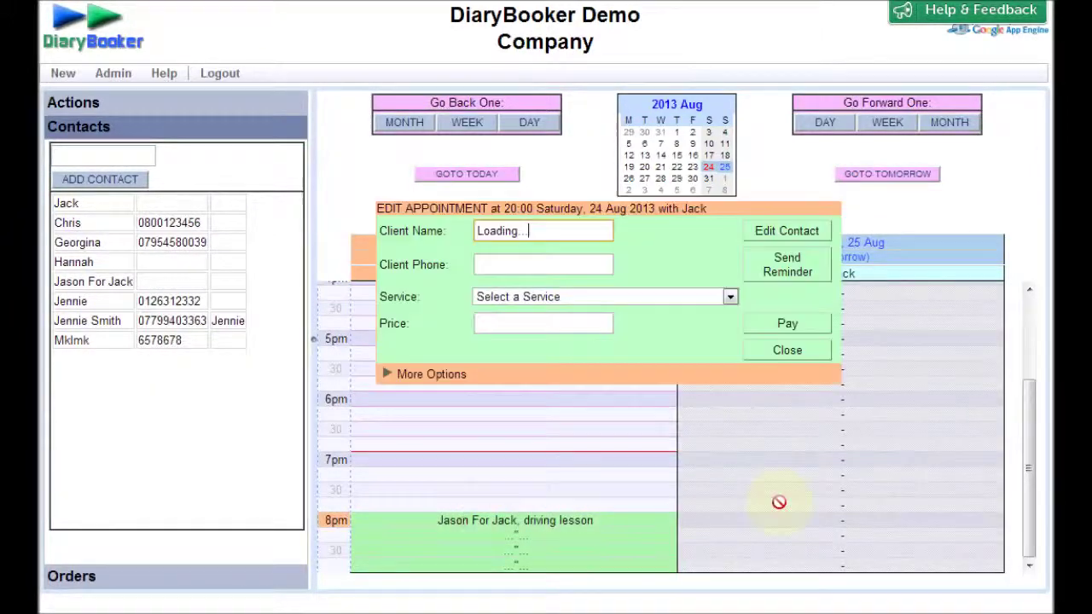
click(420, 379)
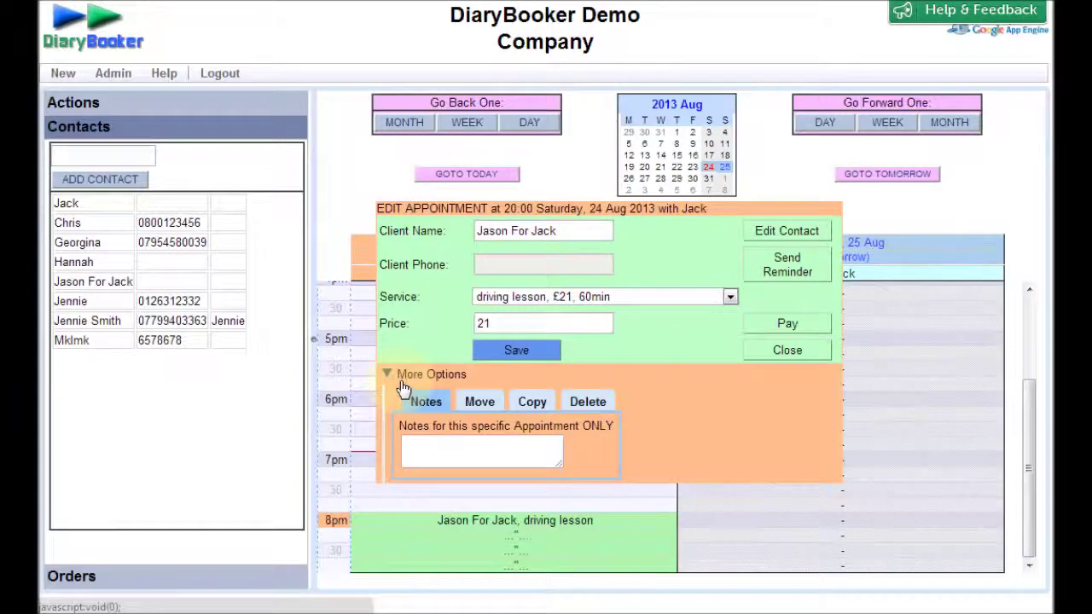
click(403, 379)
click(786, 230)
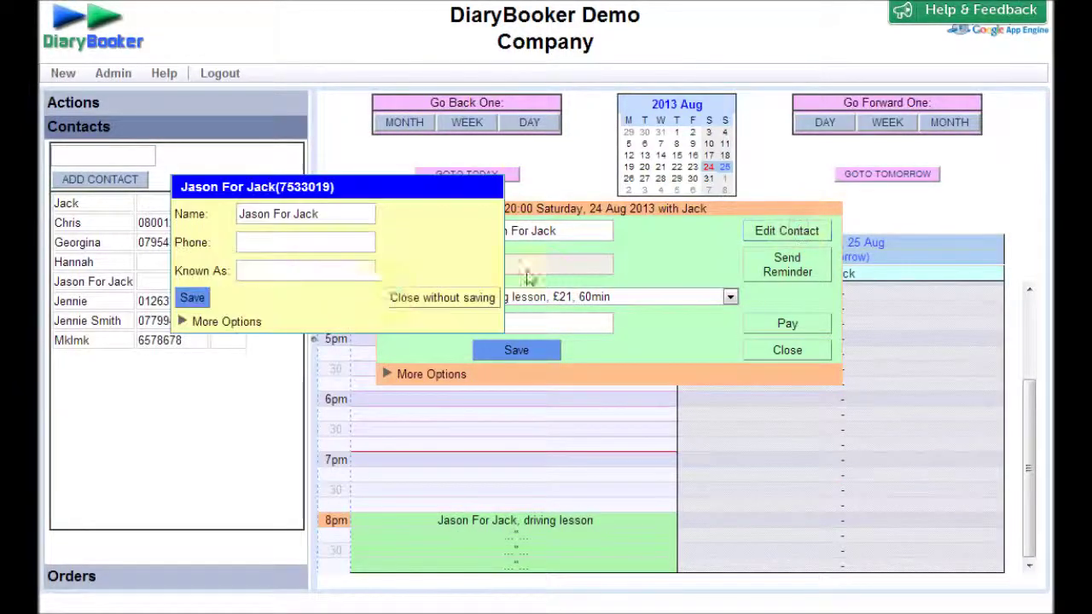
click(224, 323)
click(364, 382)
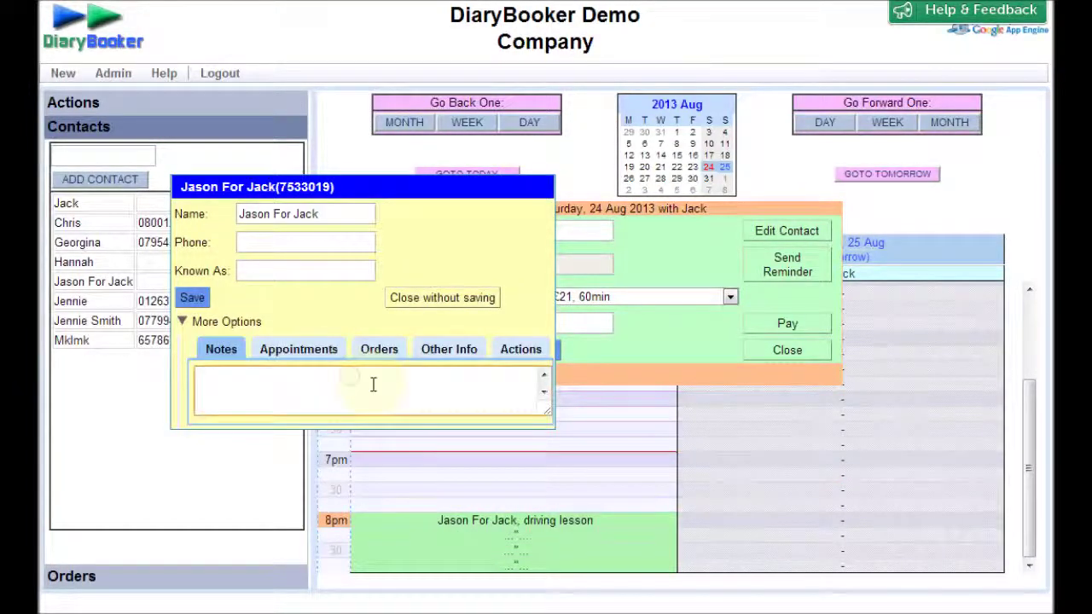
text(automatic only, pick up fr)
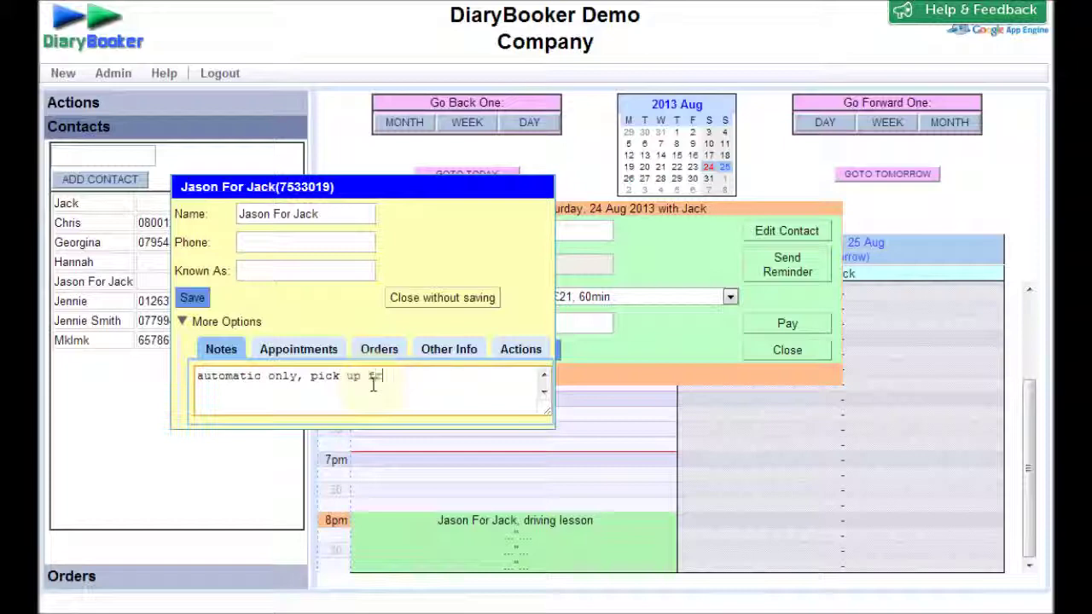
text(end of the road)
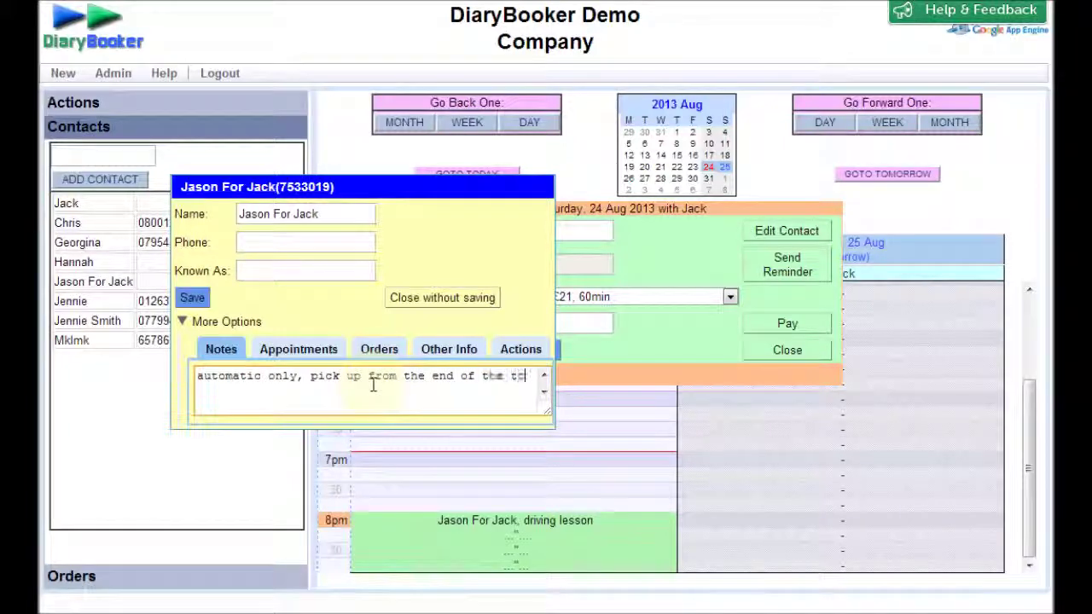
click(195, 299)
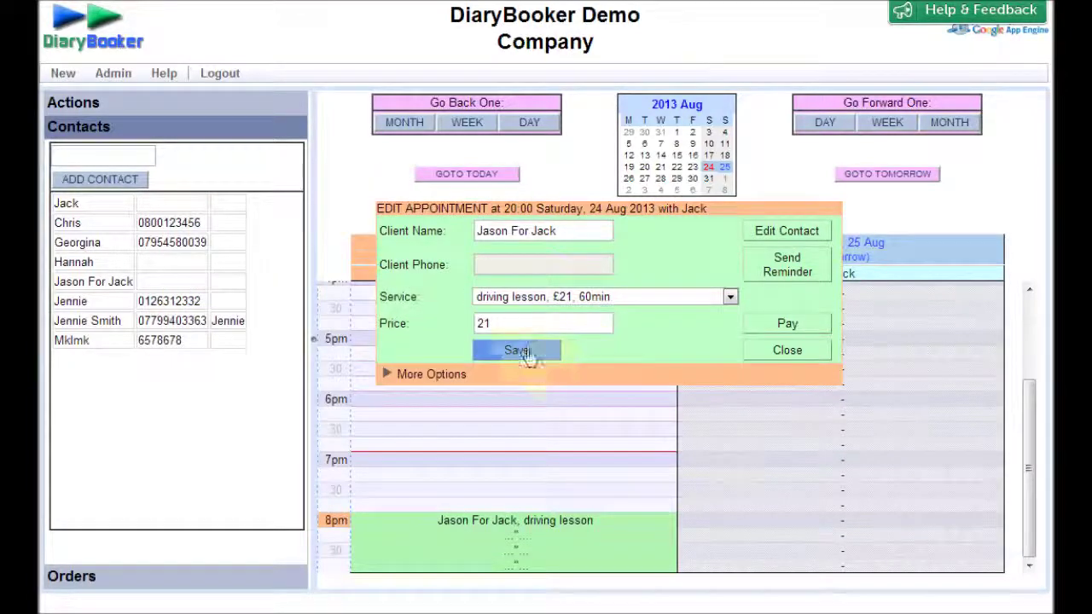
click(517, 350)
click(506, 176)
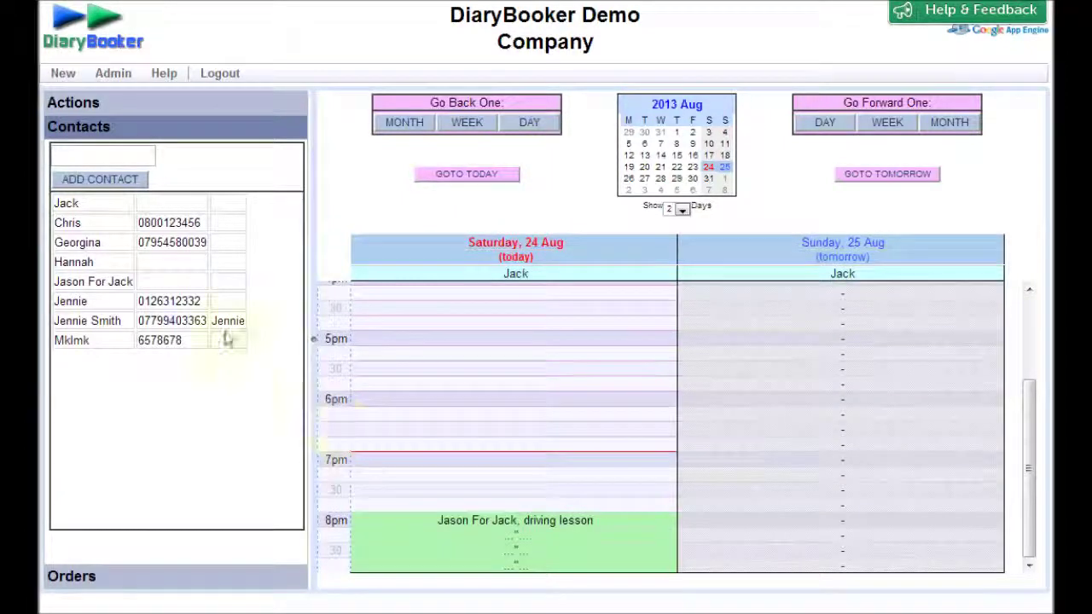
click(229, 77)
click(578, 117)
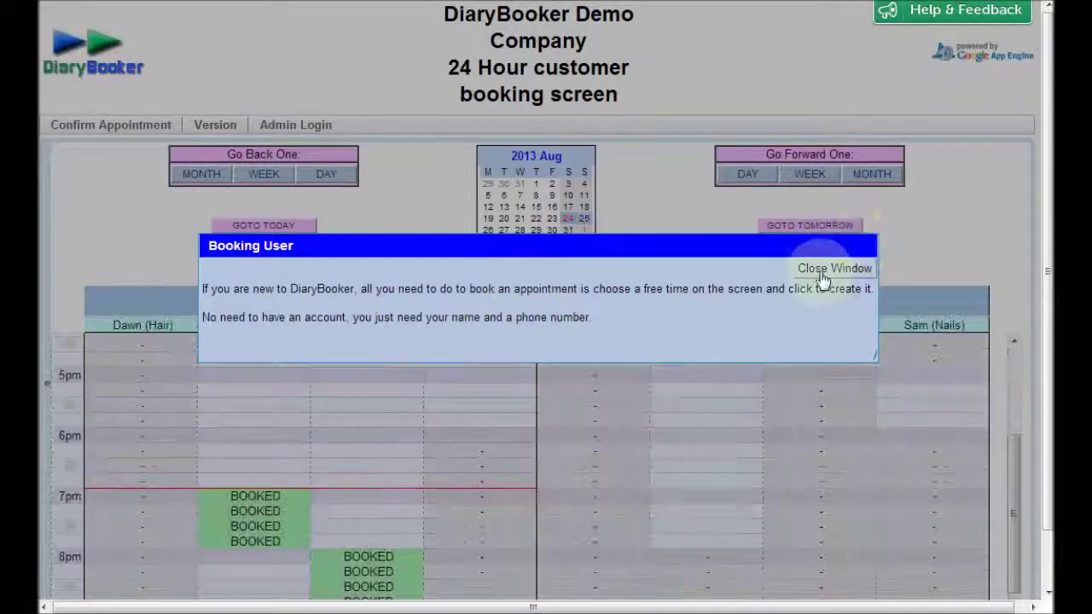
click(830, 270)
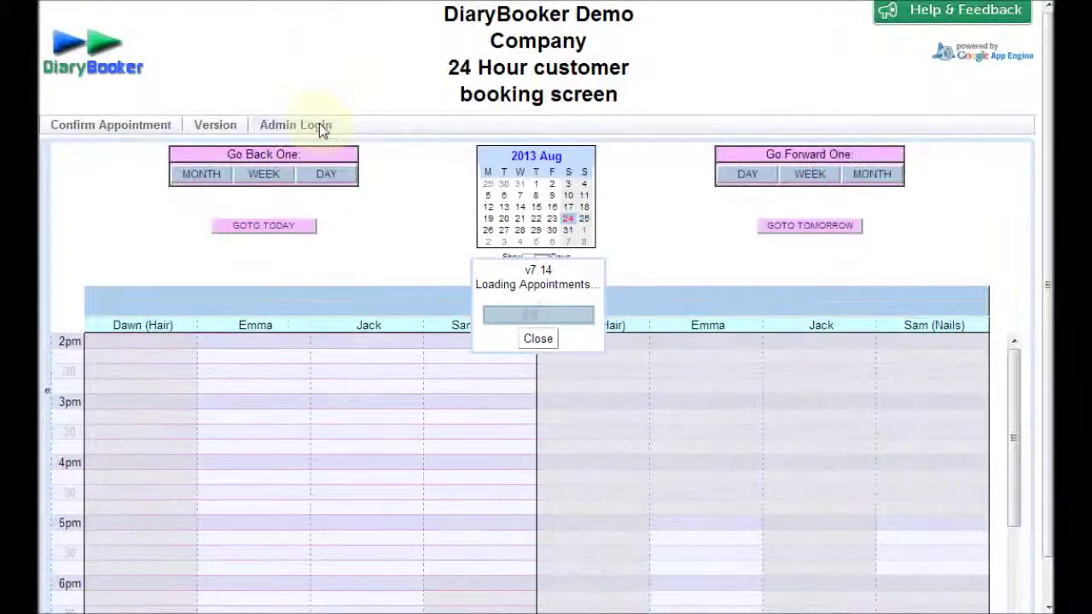
click(319, 125)
click(247, 225)
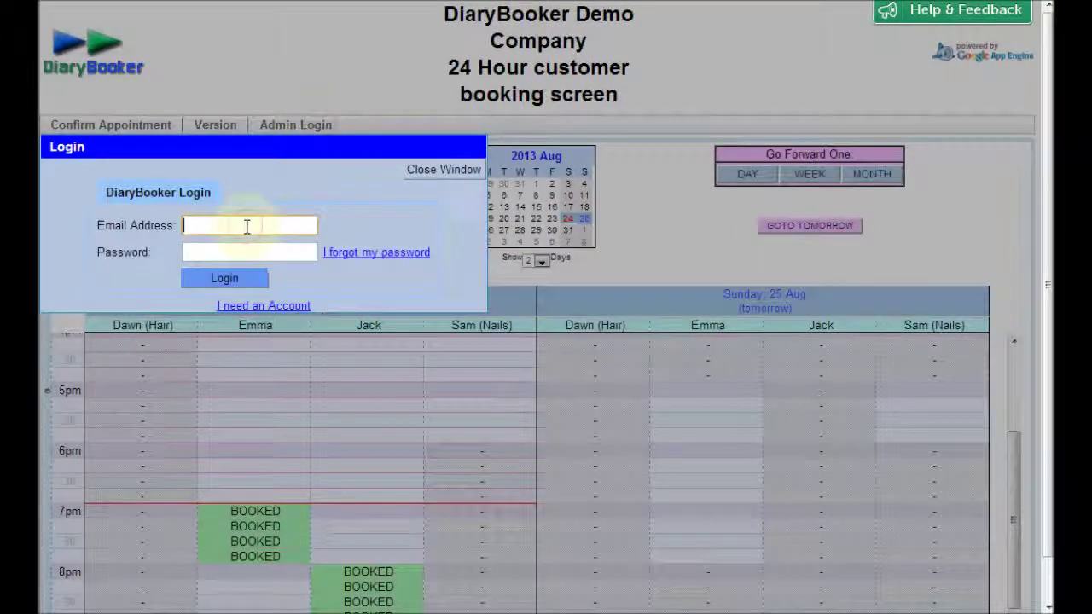
click(248, 238)
key(Tab)
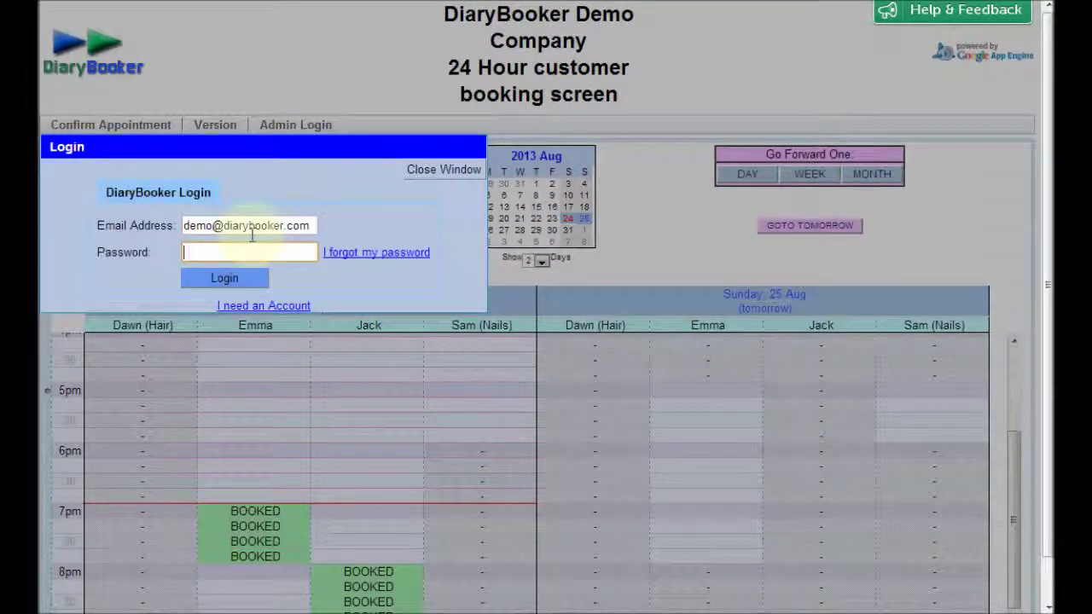
key(Return)
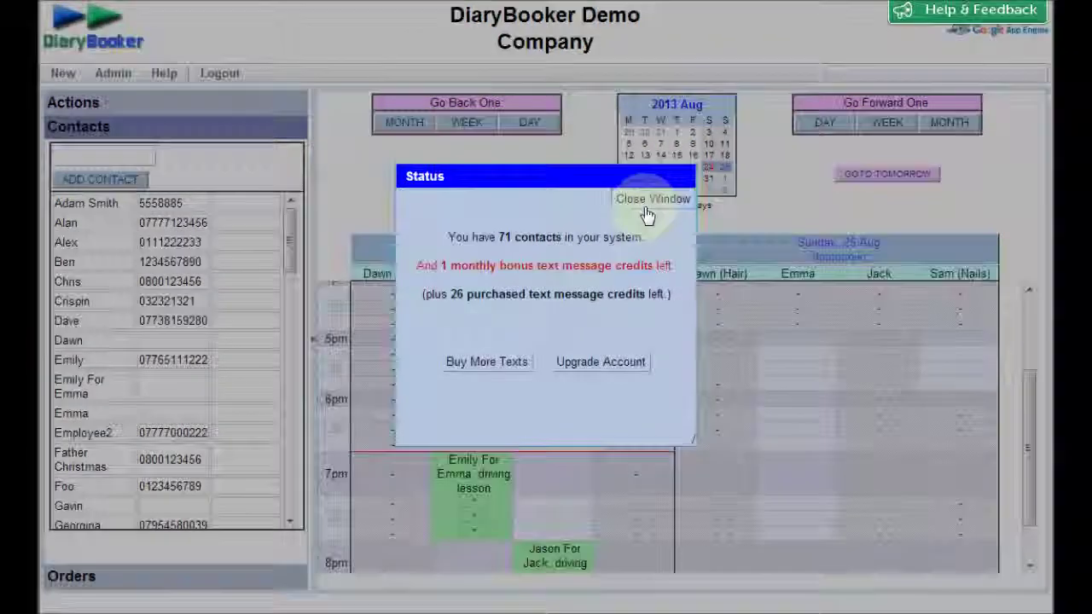
- Book Jason For Jack a driving lesson in Emma's Saturday 8pm slot, then log out
click(650, 198)
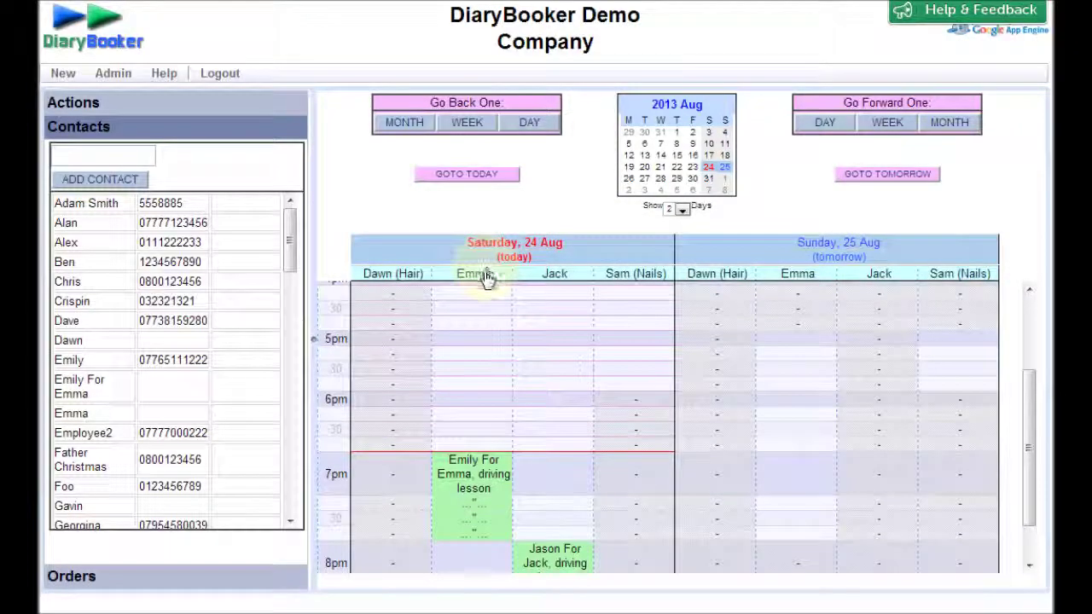
drag(1029, 448, 1029, 478)
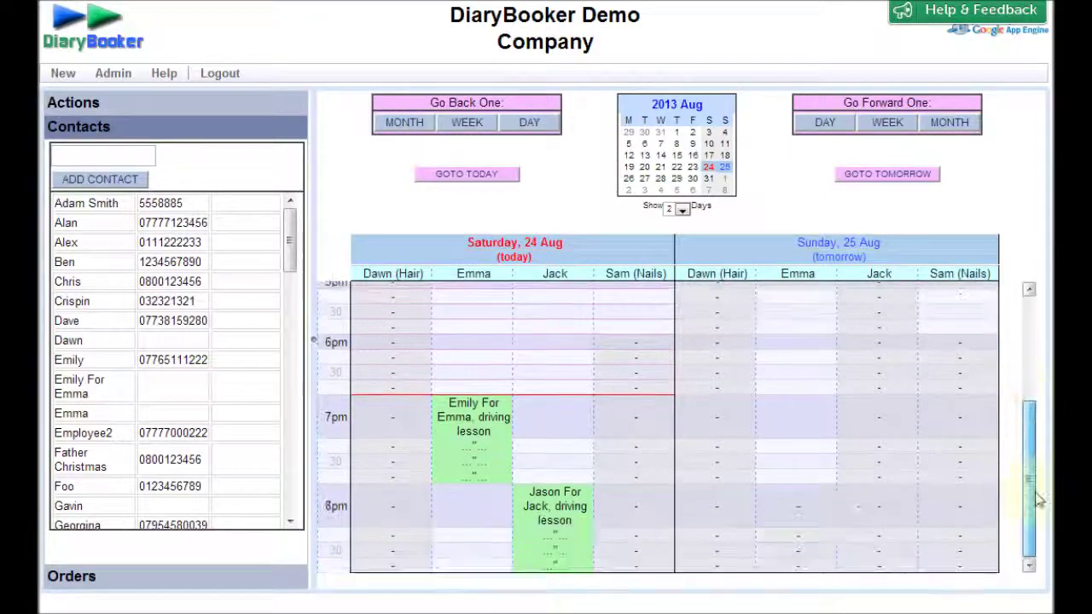
click(452, 512)
text(jas)
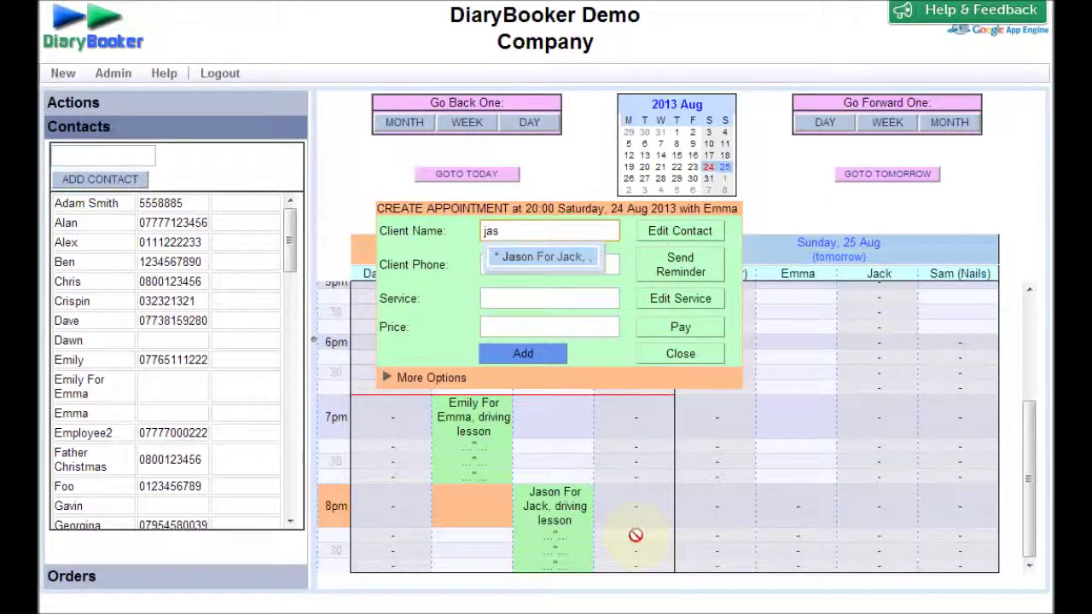
key(Tab)
text(d)
key(Down)
key(Down)
key(Down)
key(Down)
key(Return)
key(Return)
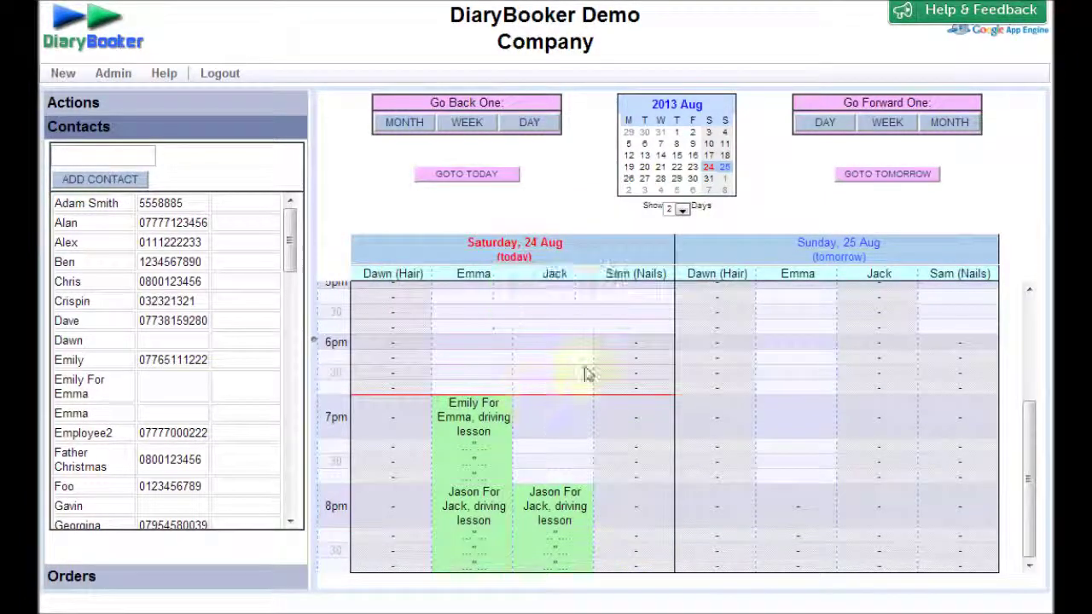
click(215, 76)
- Log out, then sign in through Admin Login with Emma's e-mail and password
click(585, 117)
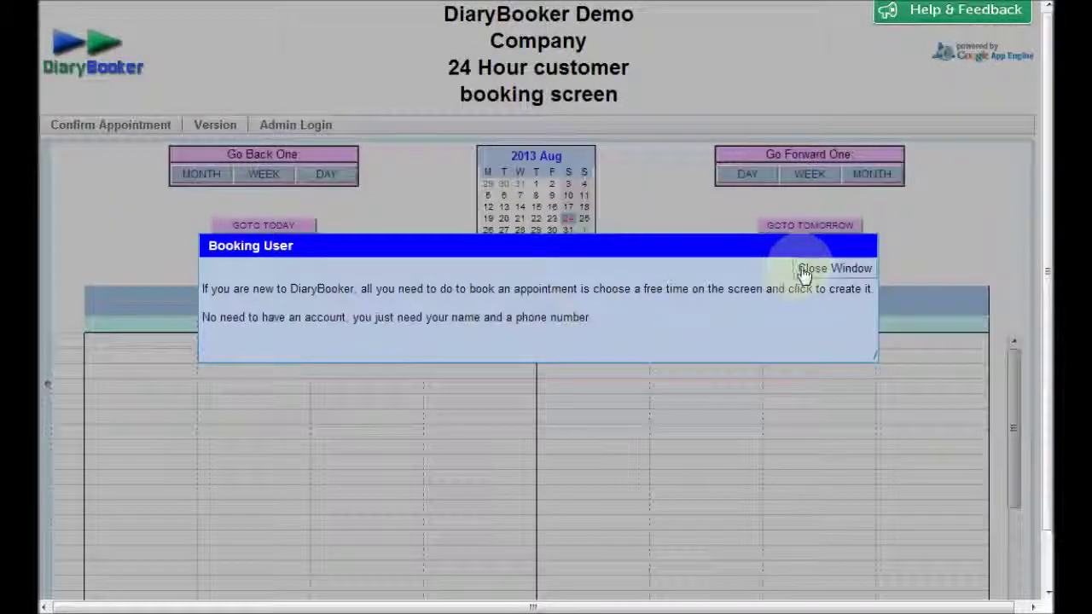
click(806, 268)
click(295, 125)
click(260, 223)
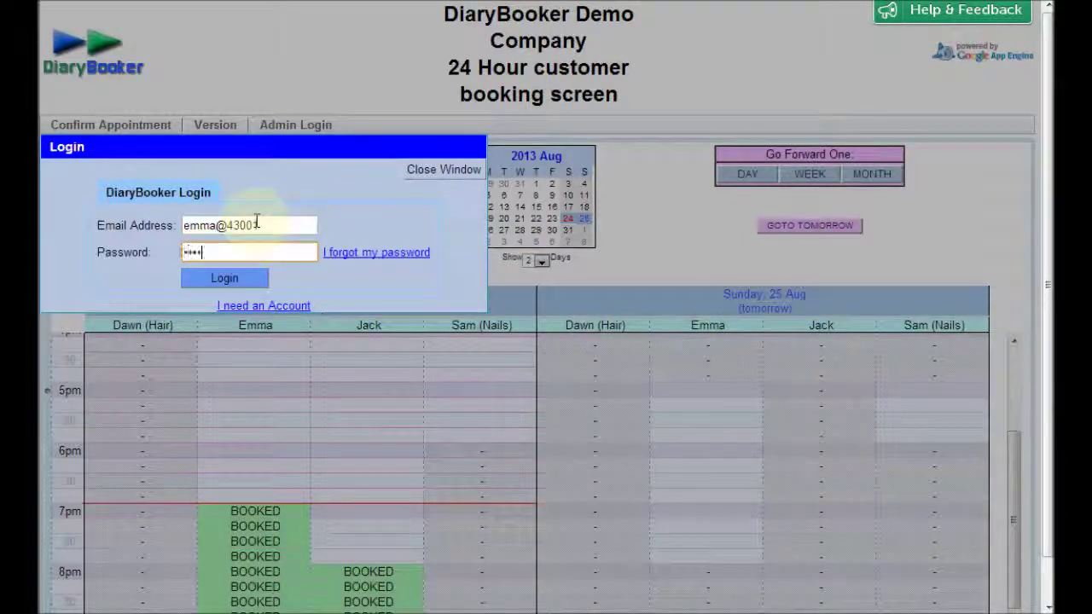
key(Return)
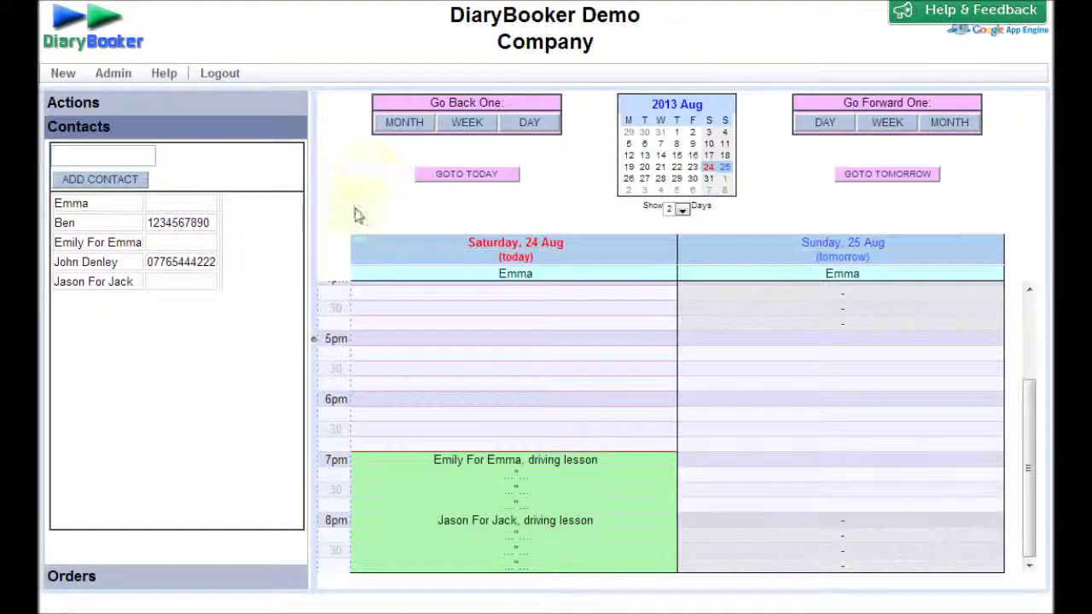
- Open Jason For Jack's 8pm appointment and review his contact note and other info without saving
click(466, 520)
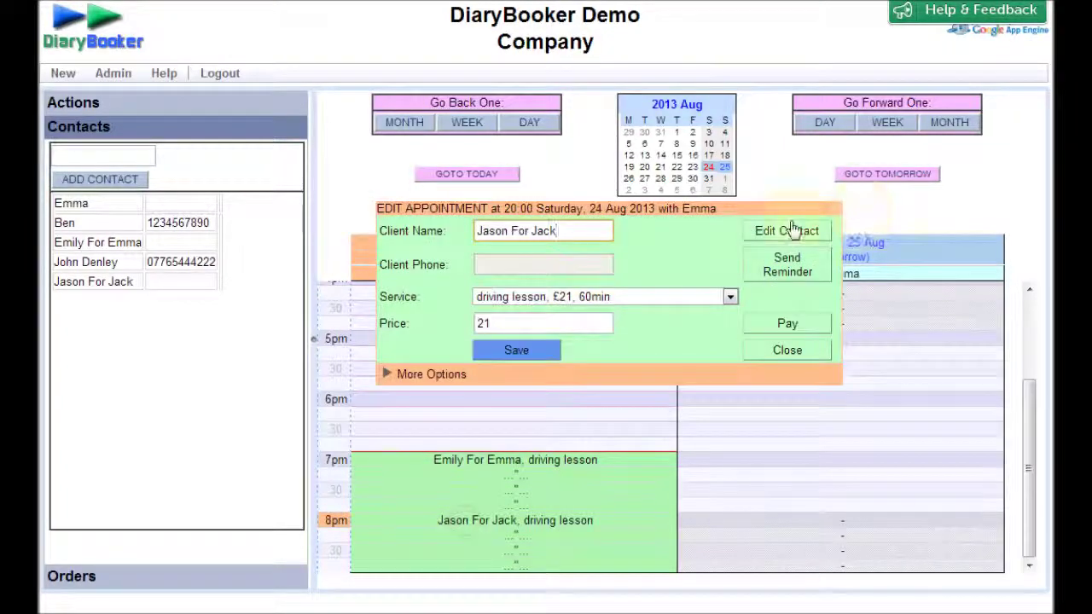
click(793, 231)
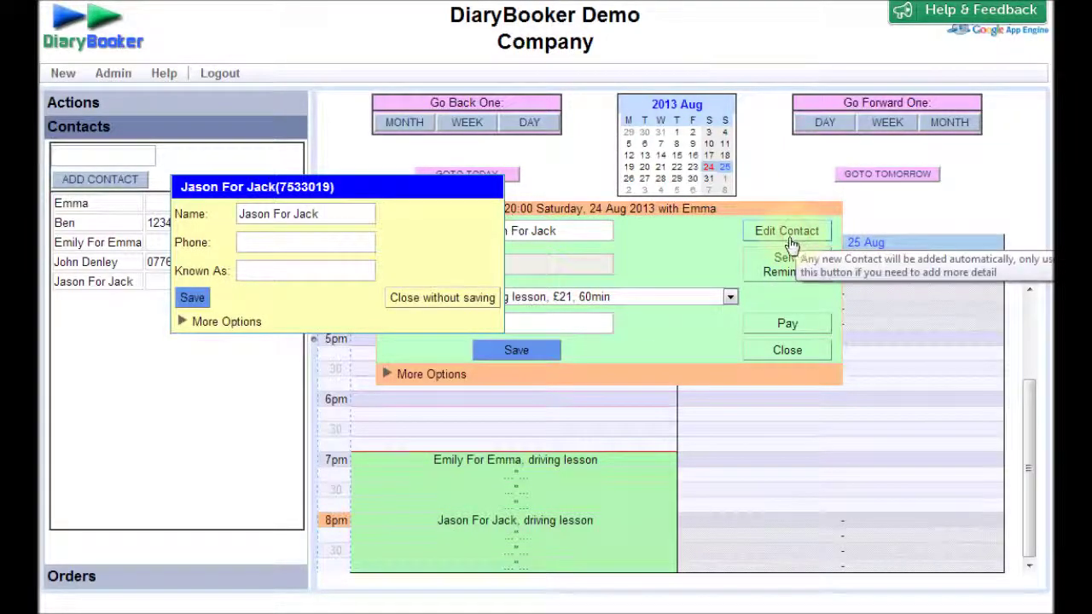
click(225, 322)
drag(262, 390, 194, 376)
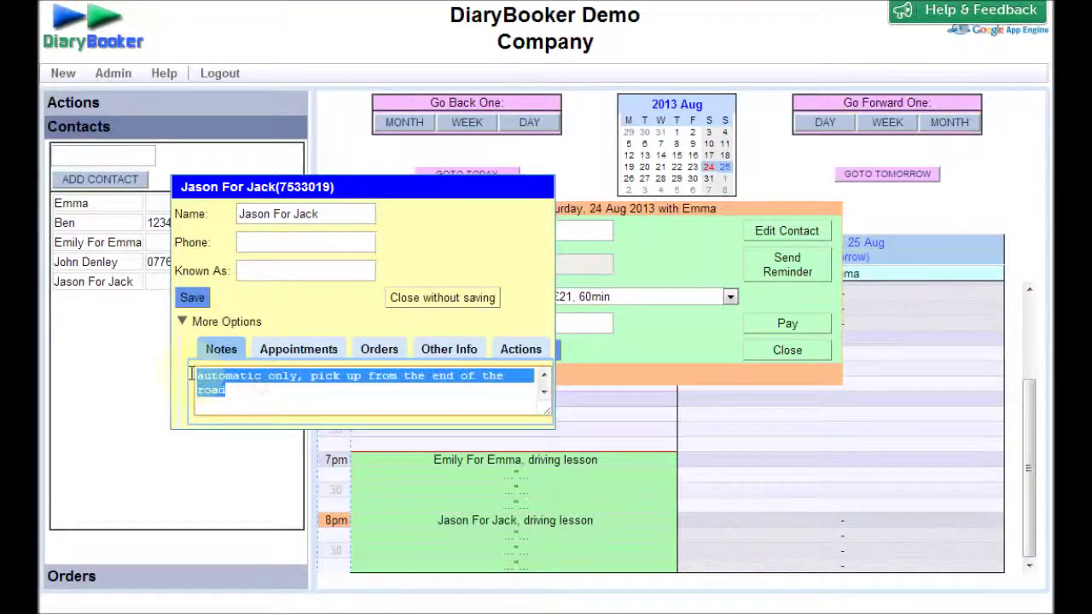
click(476, 385)
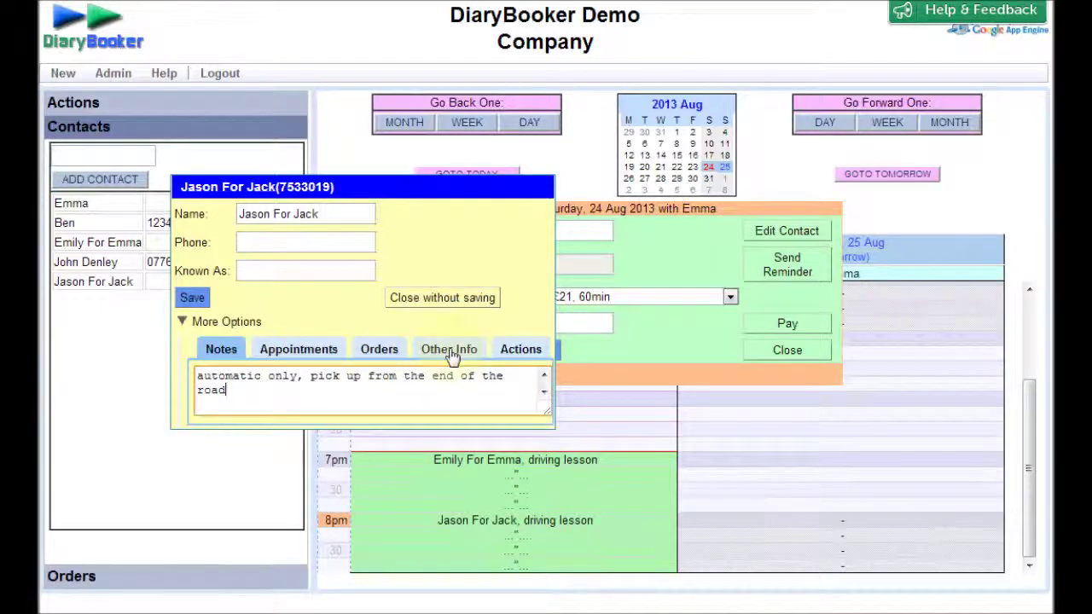
click(448, 351)
drag(396, 189, 401, 53)
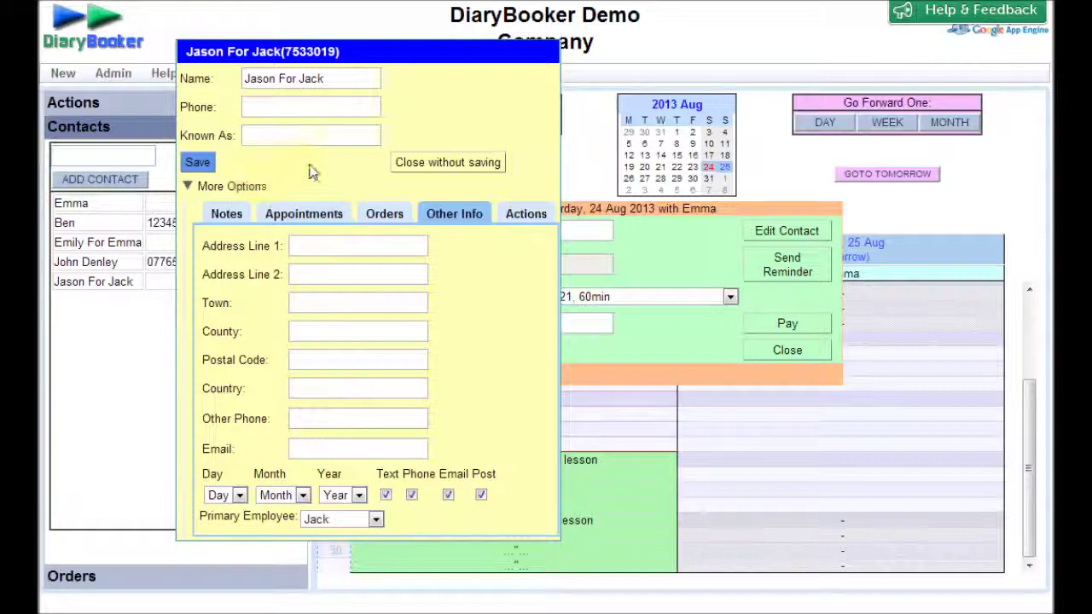
click(432, 166)
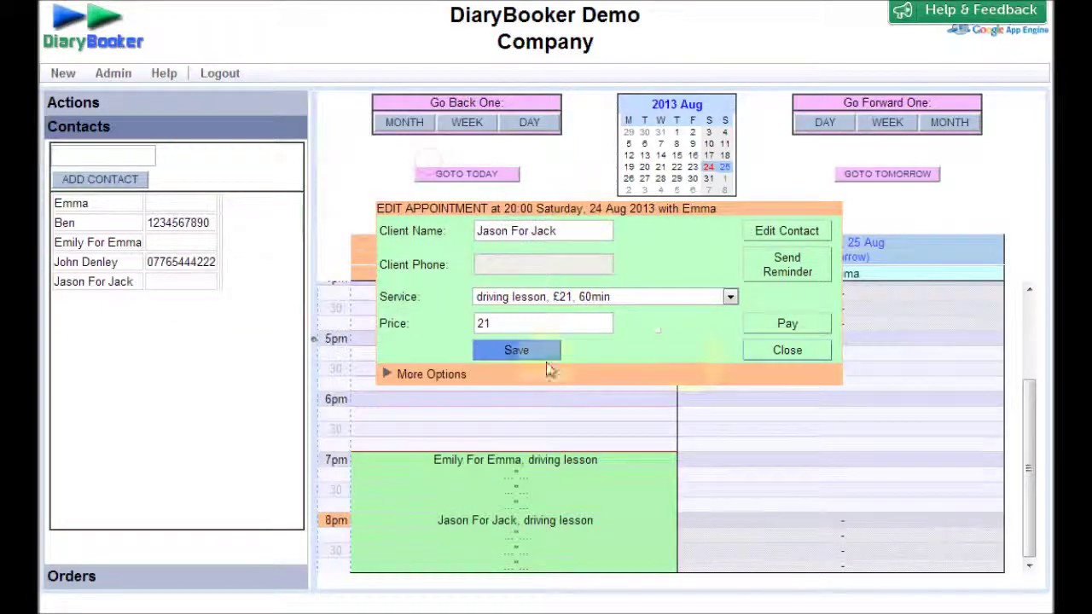
- Close the 20:00 Jason For Jack appointment editor to return to Emma's diary
click(793, 353)
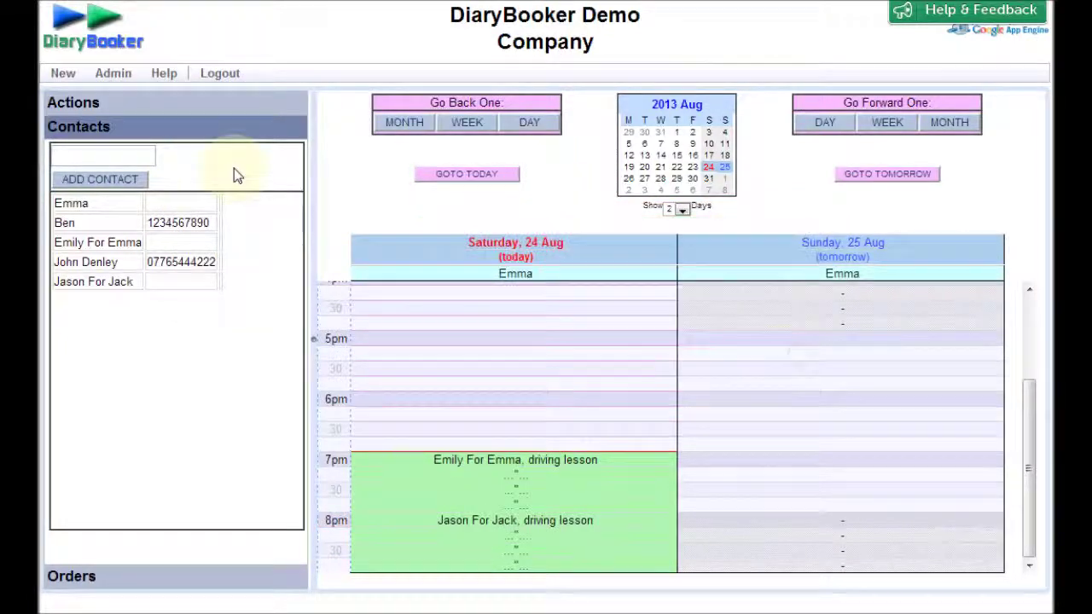